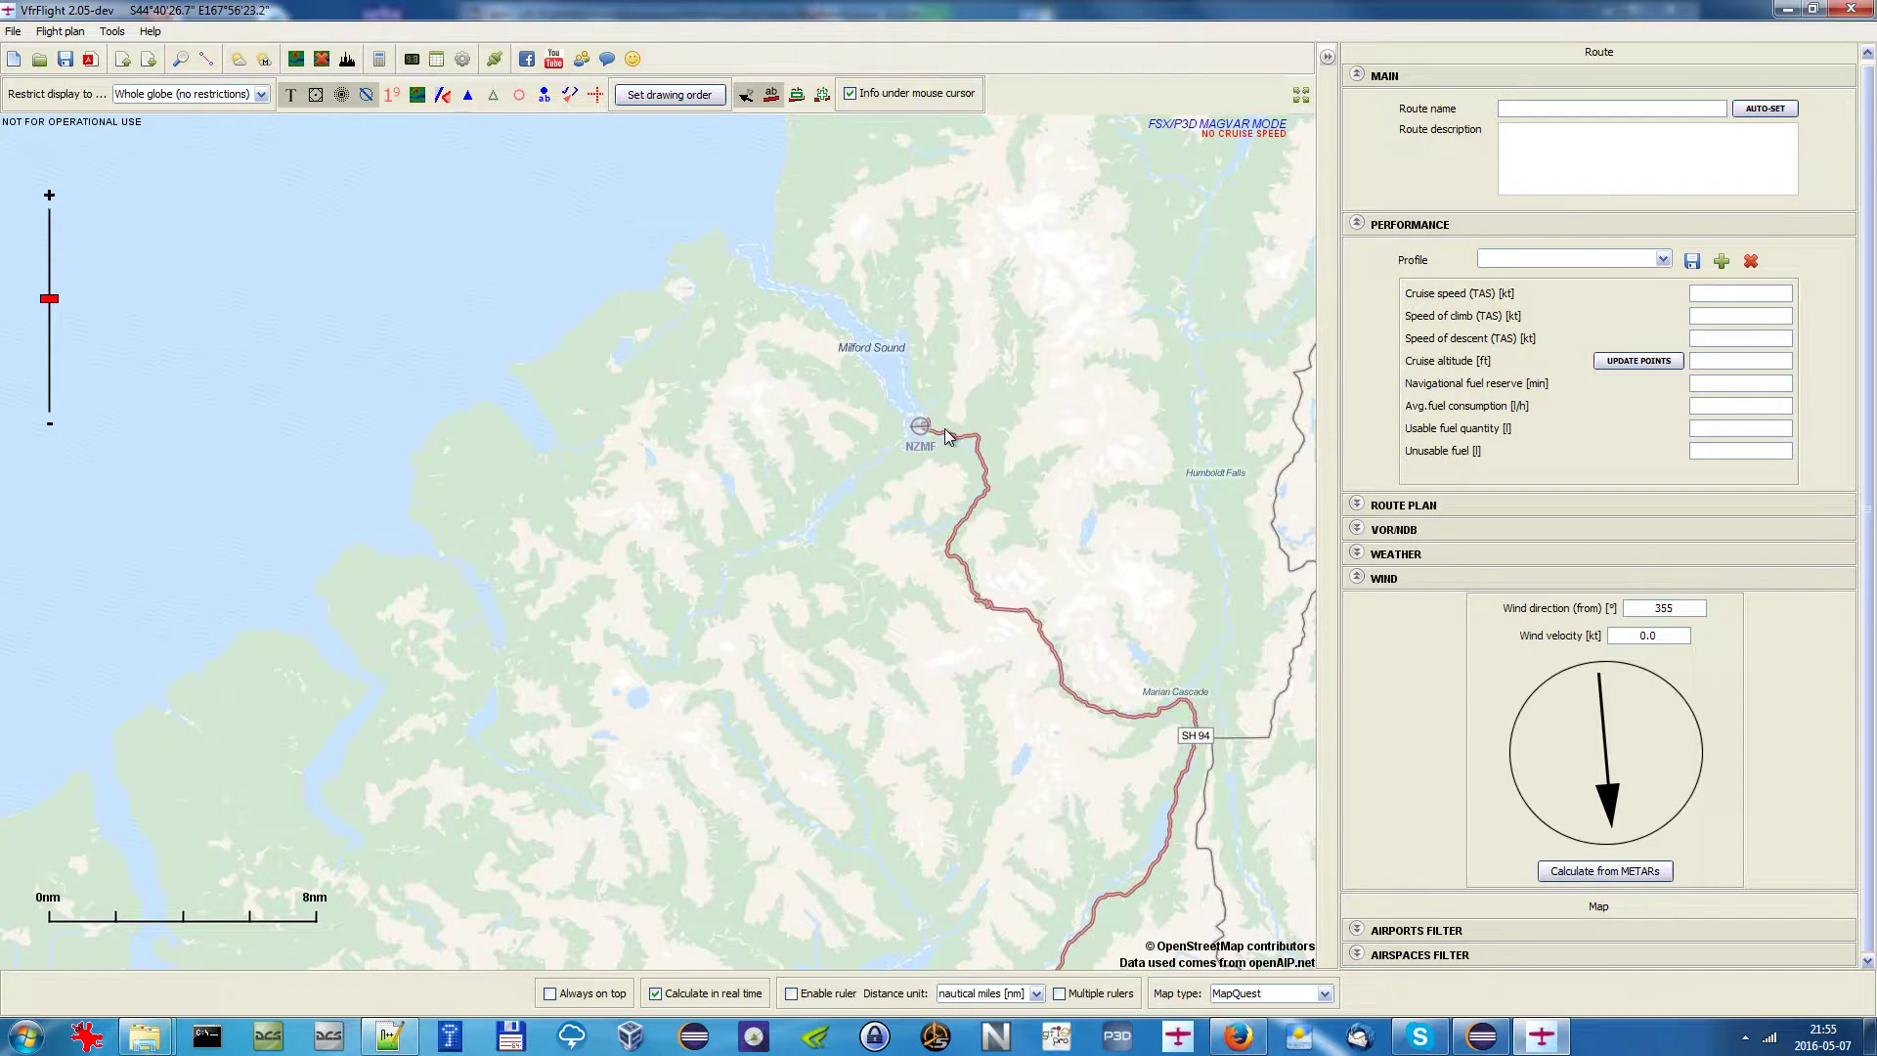
Turn off 'Info under mouse cursor', then zoom in and centre the map on NZMF.
{"action": "left_click", "coordinate": [906, 90]}
{"action": "scroll", "coordinate": [984, 387], "scroll_direction": "up", "scroll_amount": 1}
{"action": "left_click_drag", "start_coordinate": [984, 391], "coordinate": [1064, 442]}
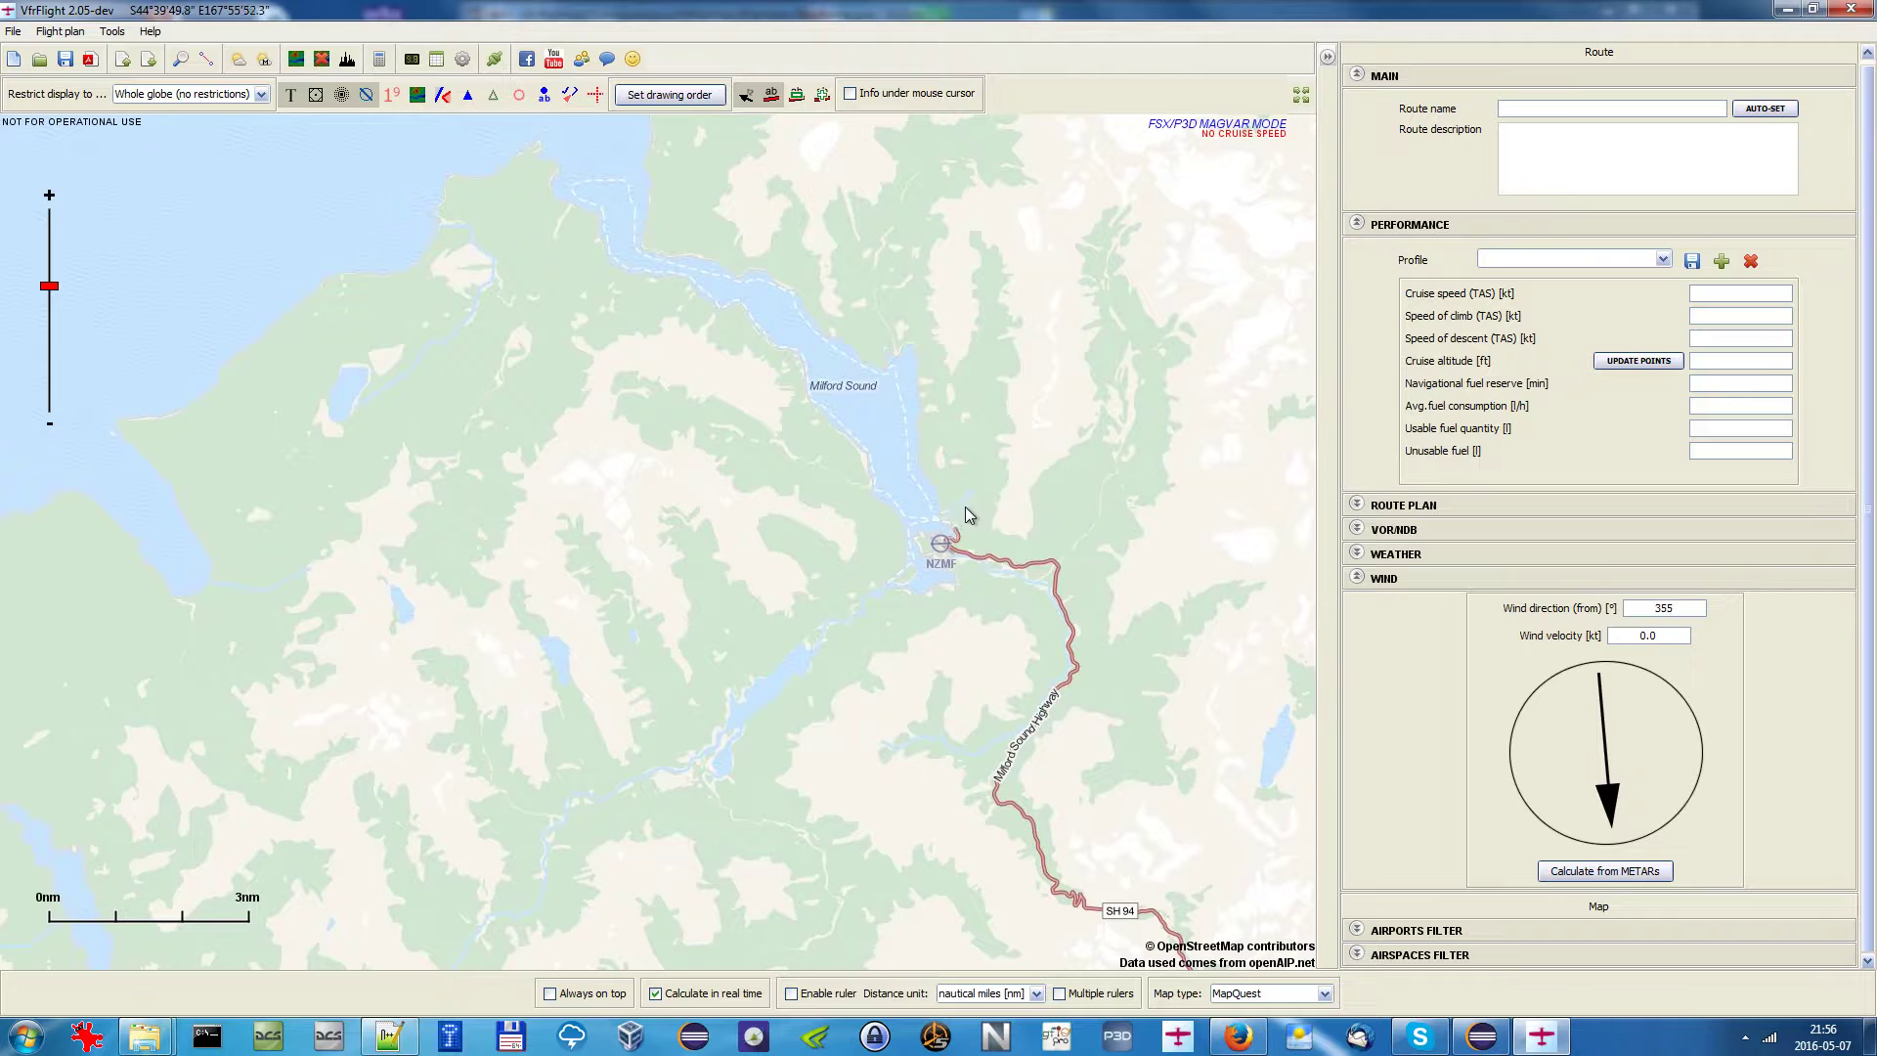
Zoom and pan until the open sea off Milford Sound fills the view, with NZMF bottom right.
{"action": "scroll", "coordinate": [988, 572], "scroll_direction": "up", "scroll_amount": 1}
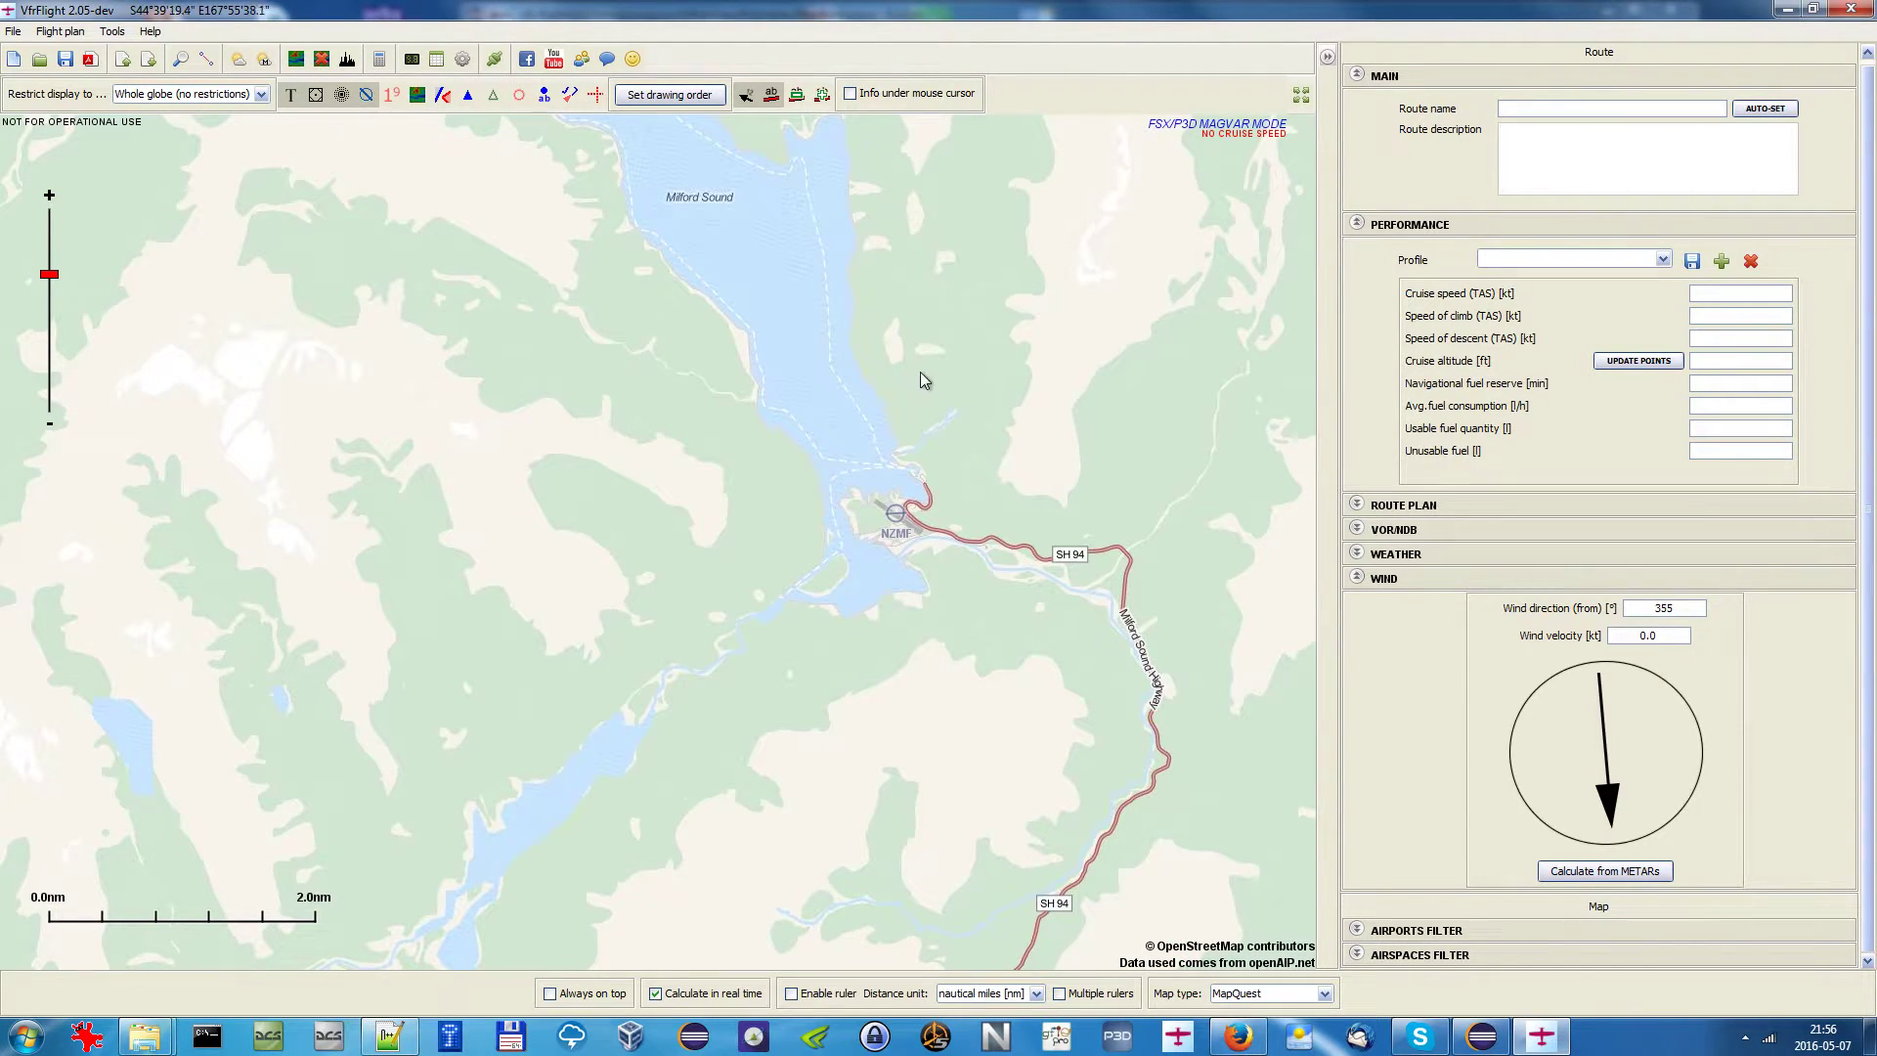
{"action": "left_click_drag", "start_coordinate": [896, 378], "coordinate": [870, 452]}
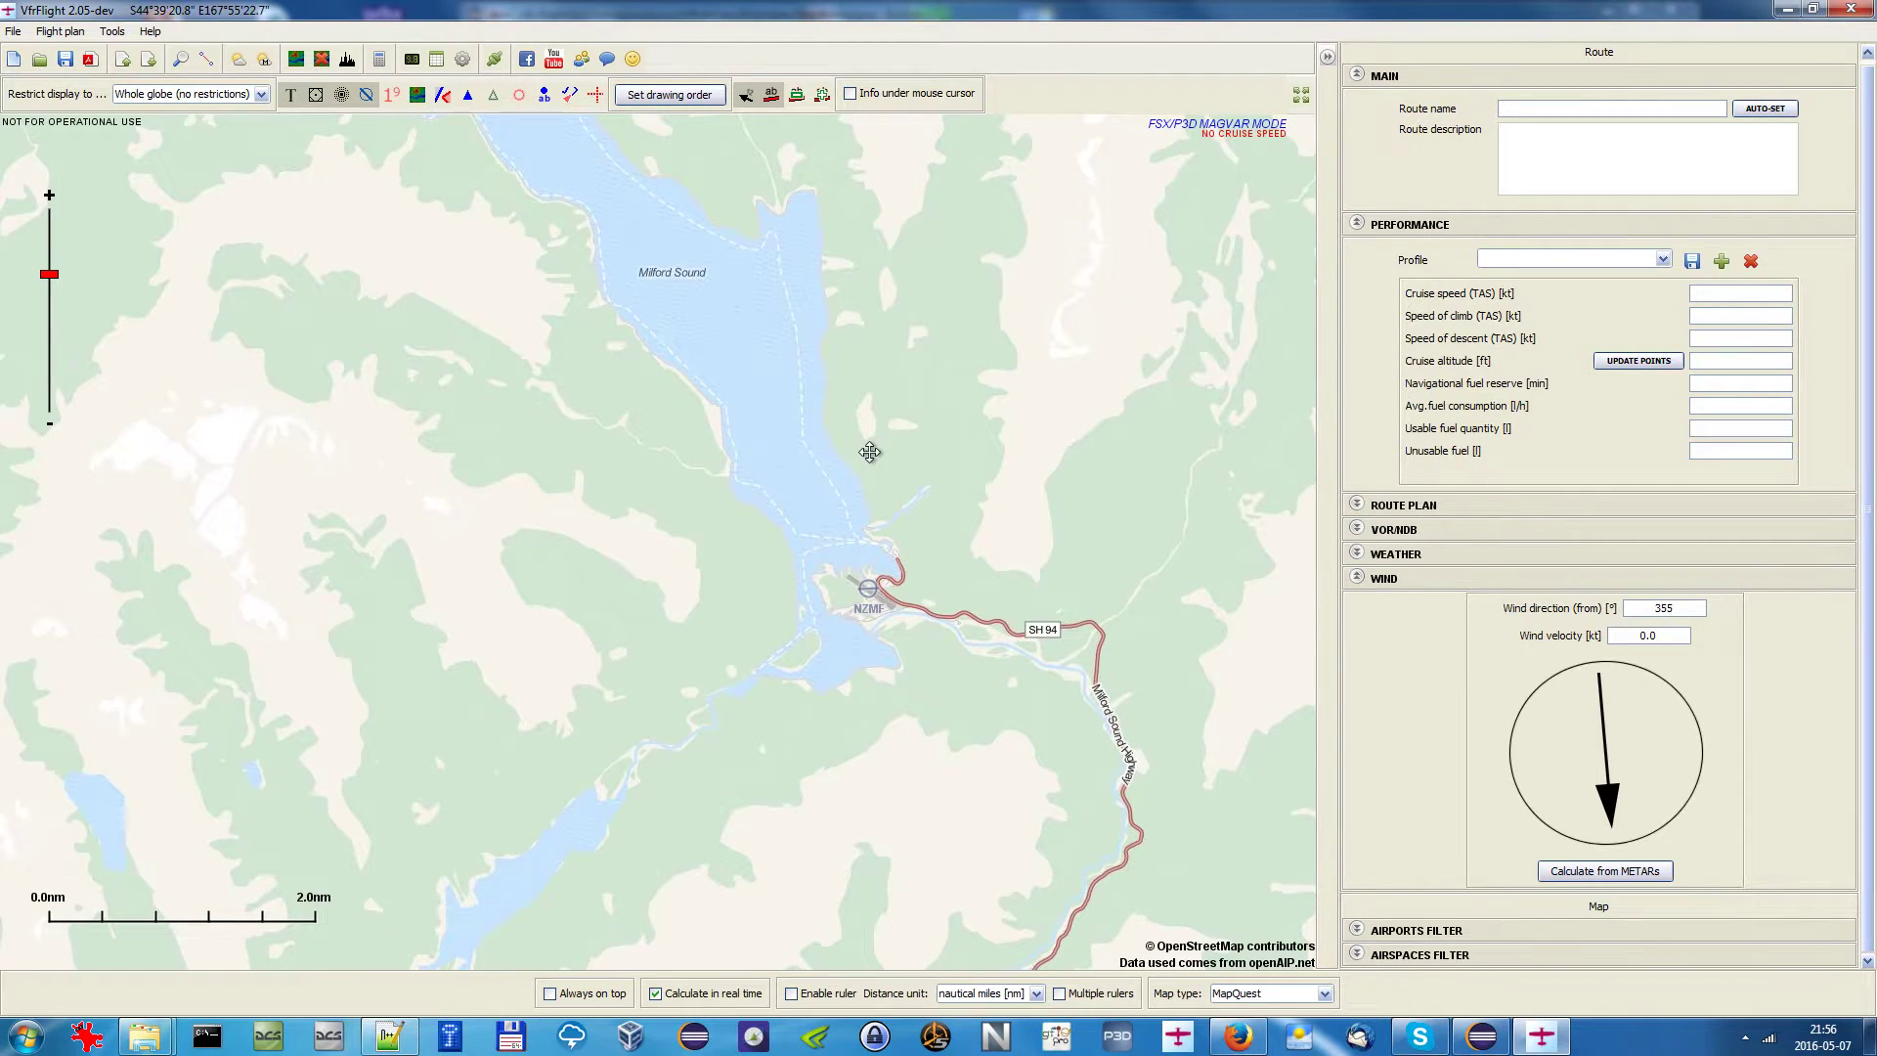
{"action": "scroll", "coordinate": [842, 548], "scroll_direction": "down", "scroll_amount": 1}
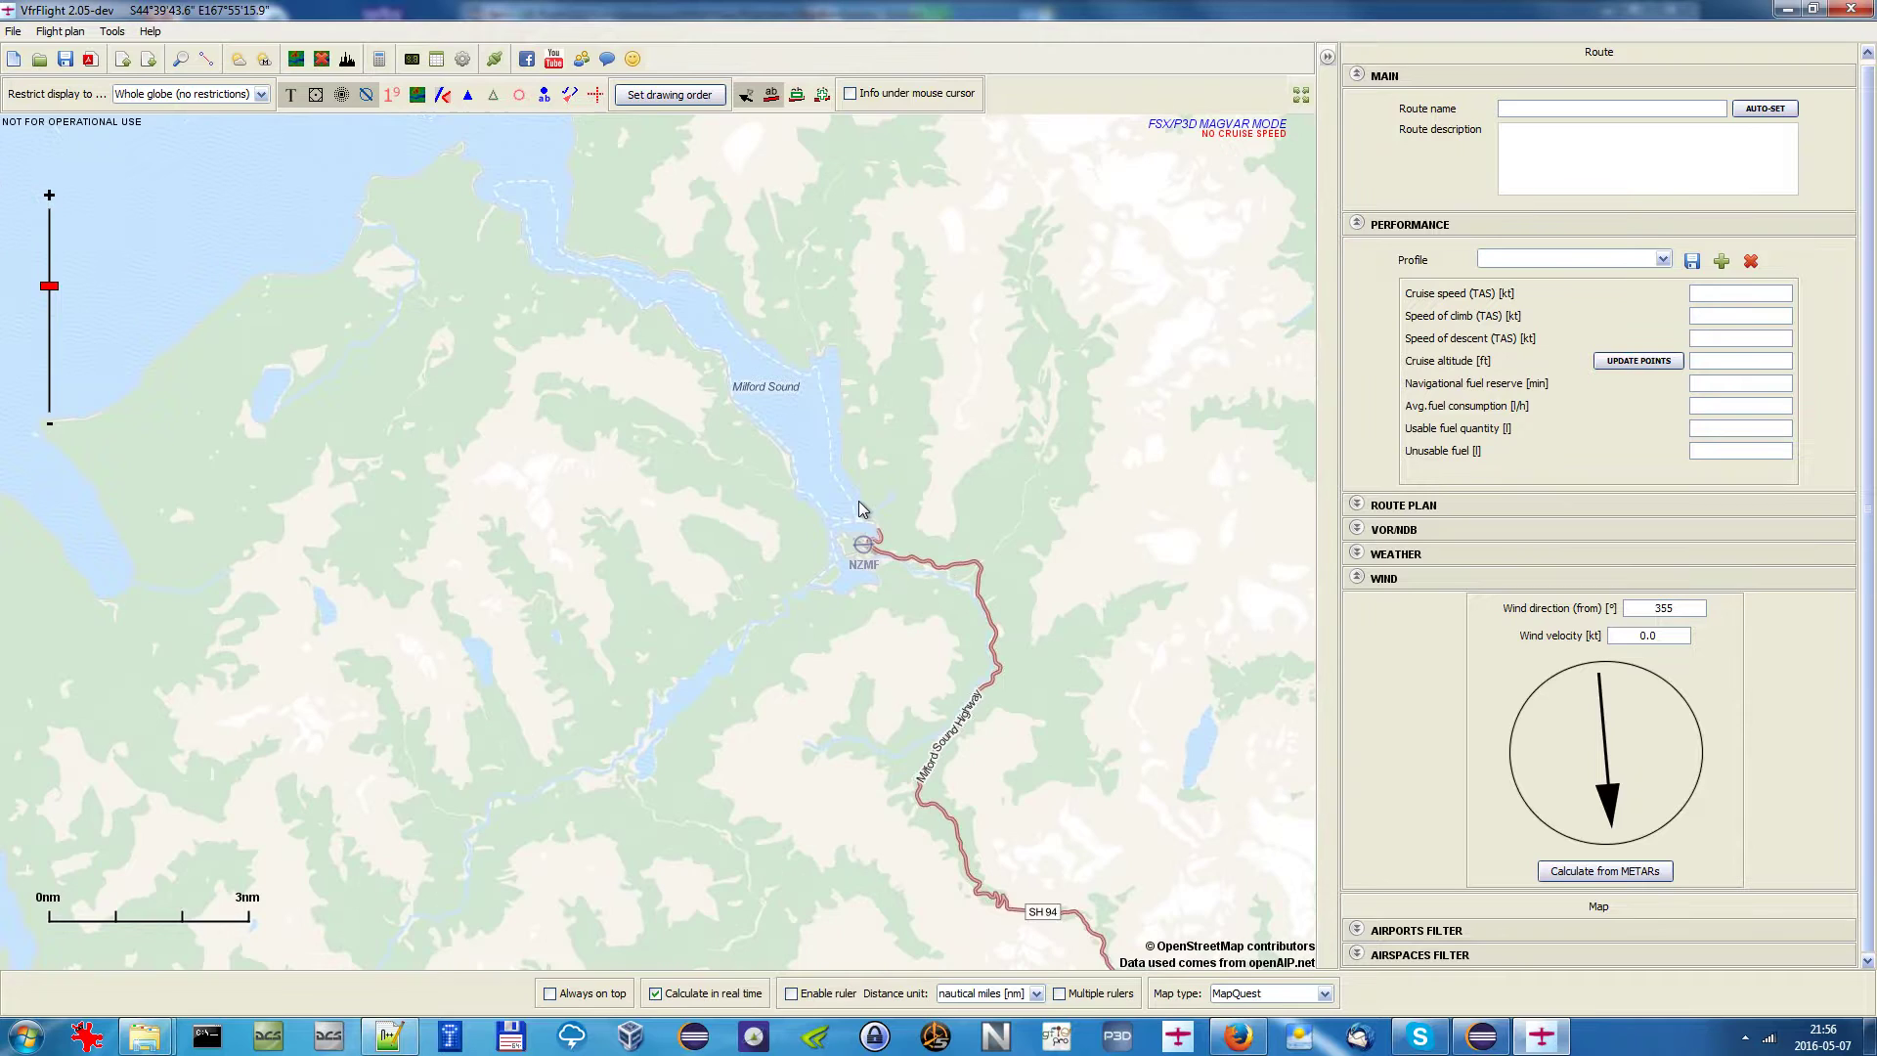
{"action": "left_click_drag", "start_coordinate": [924, 425], "coordinate": [959, 481]}
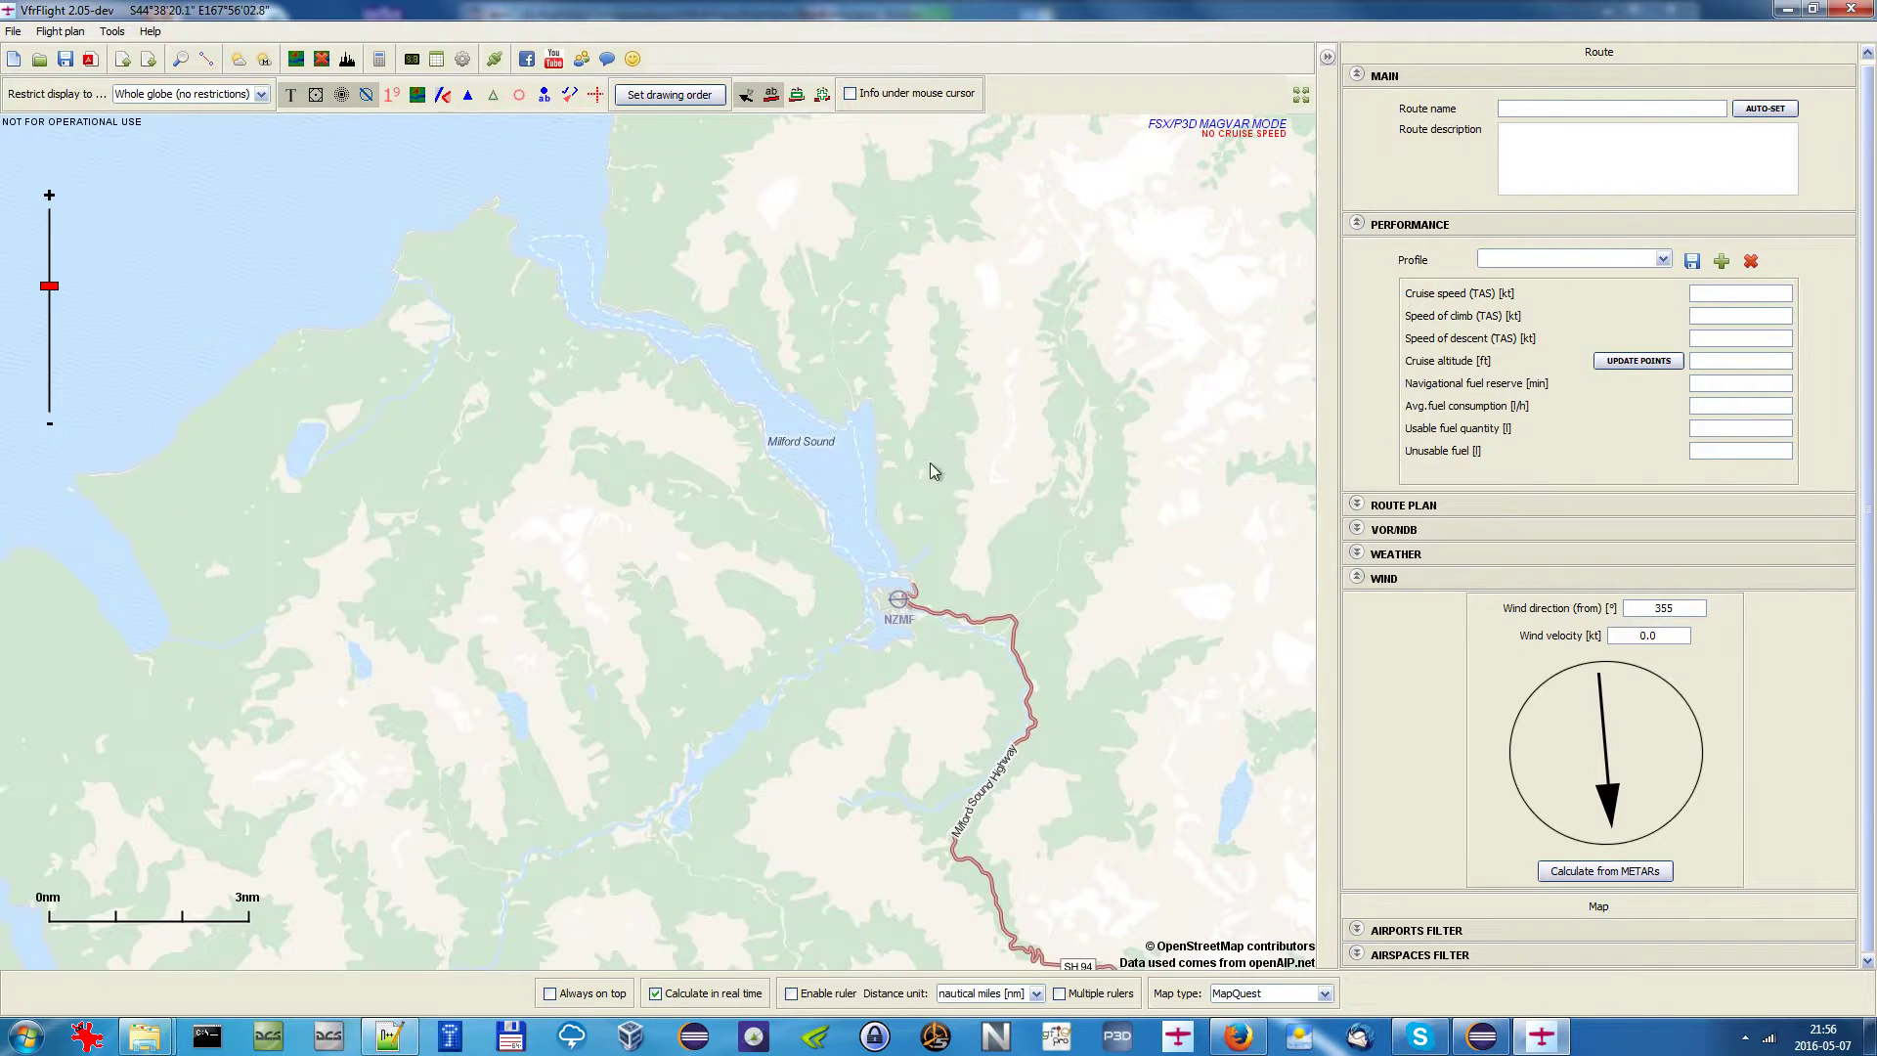
{"action": "left_click_drag", "start_coordinate": [876, 525], "coordinate": [1102, 440]}
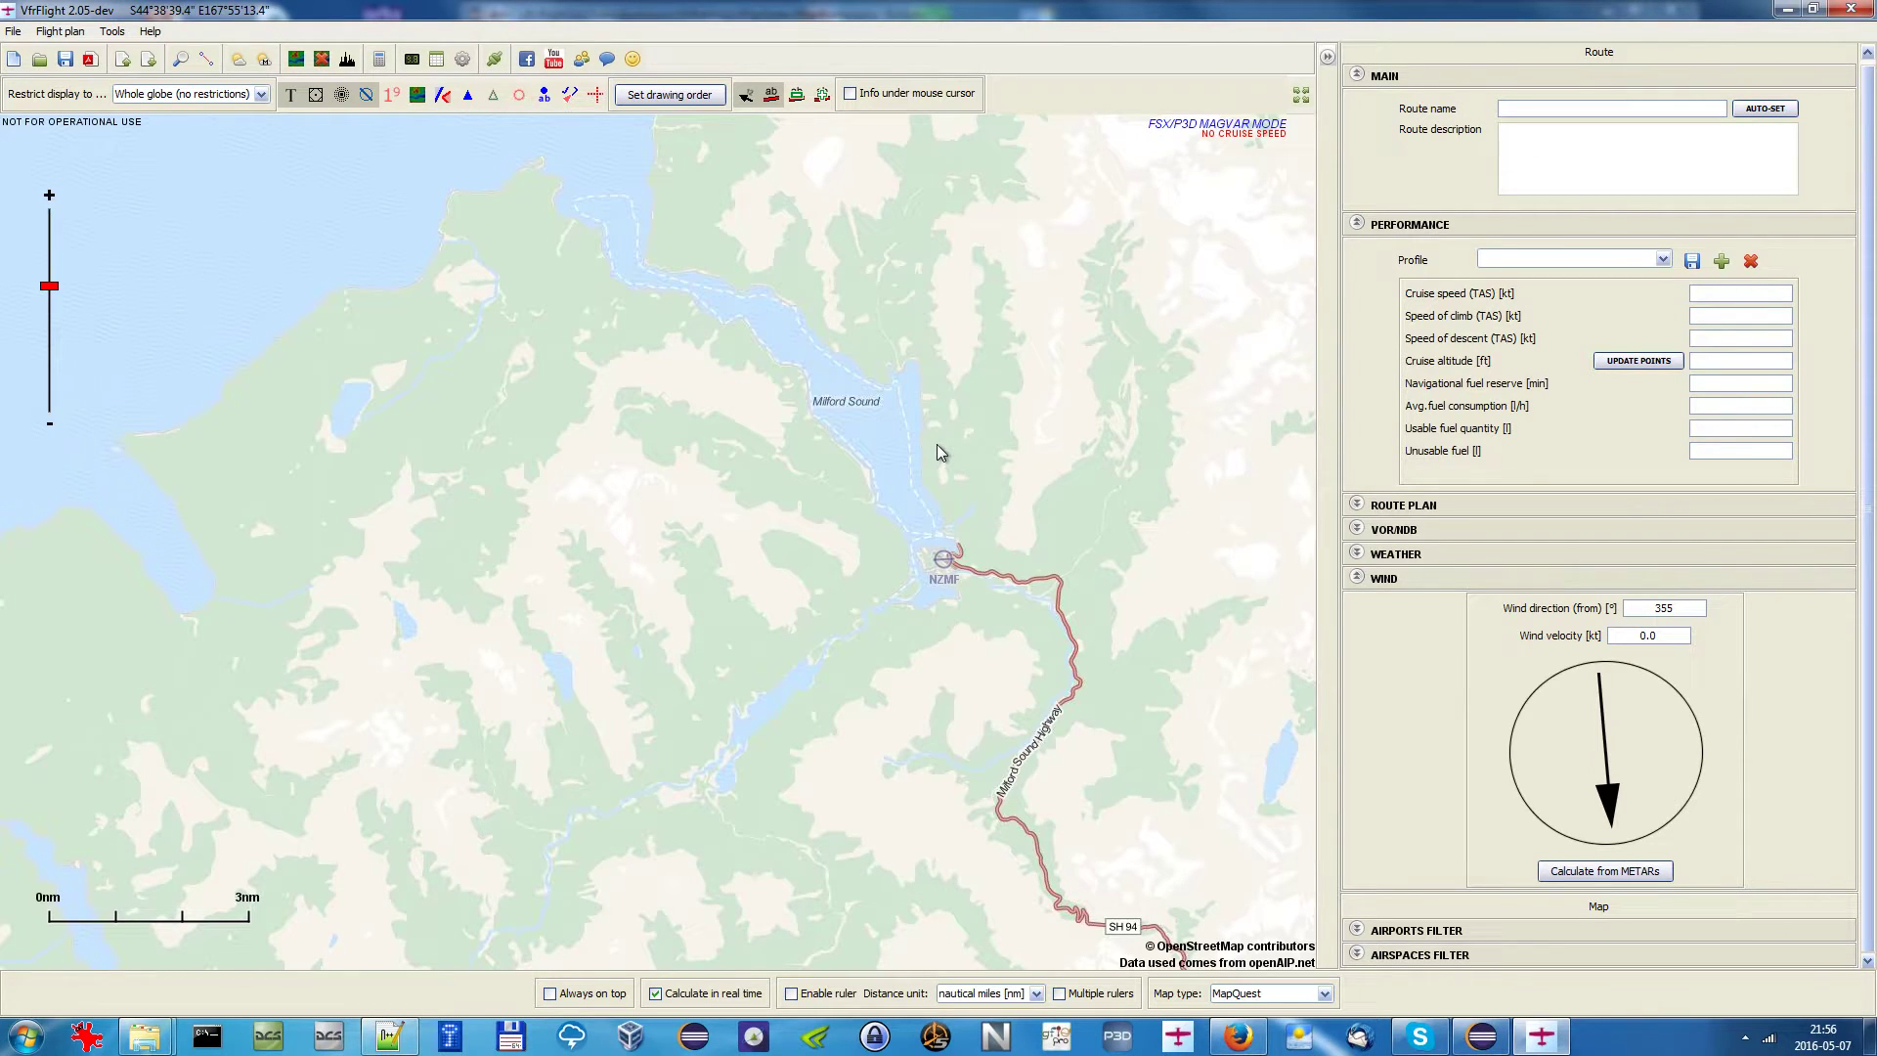
{"action": "left_click_drag", "start_coordinate": [905, 437], "coordinate": [967, 557]}
{"action": "left_click_drag", "start_coordinate": [662, 282], "coordinate": [778, 424]}
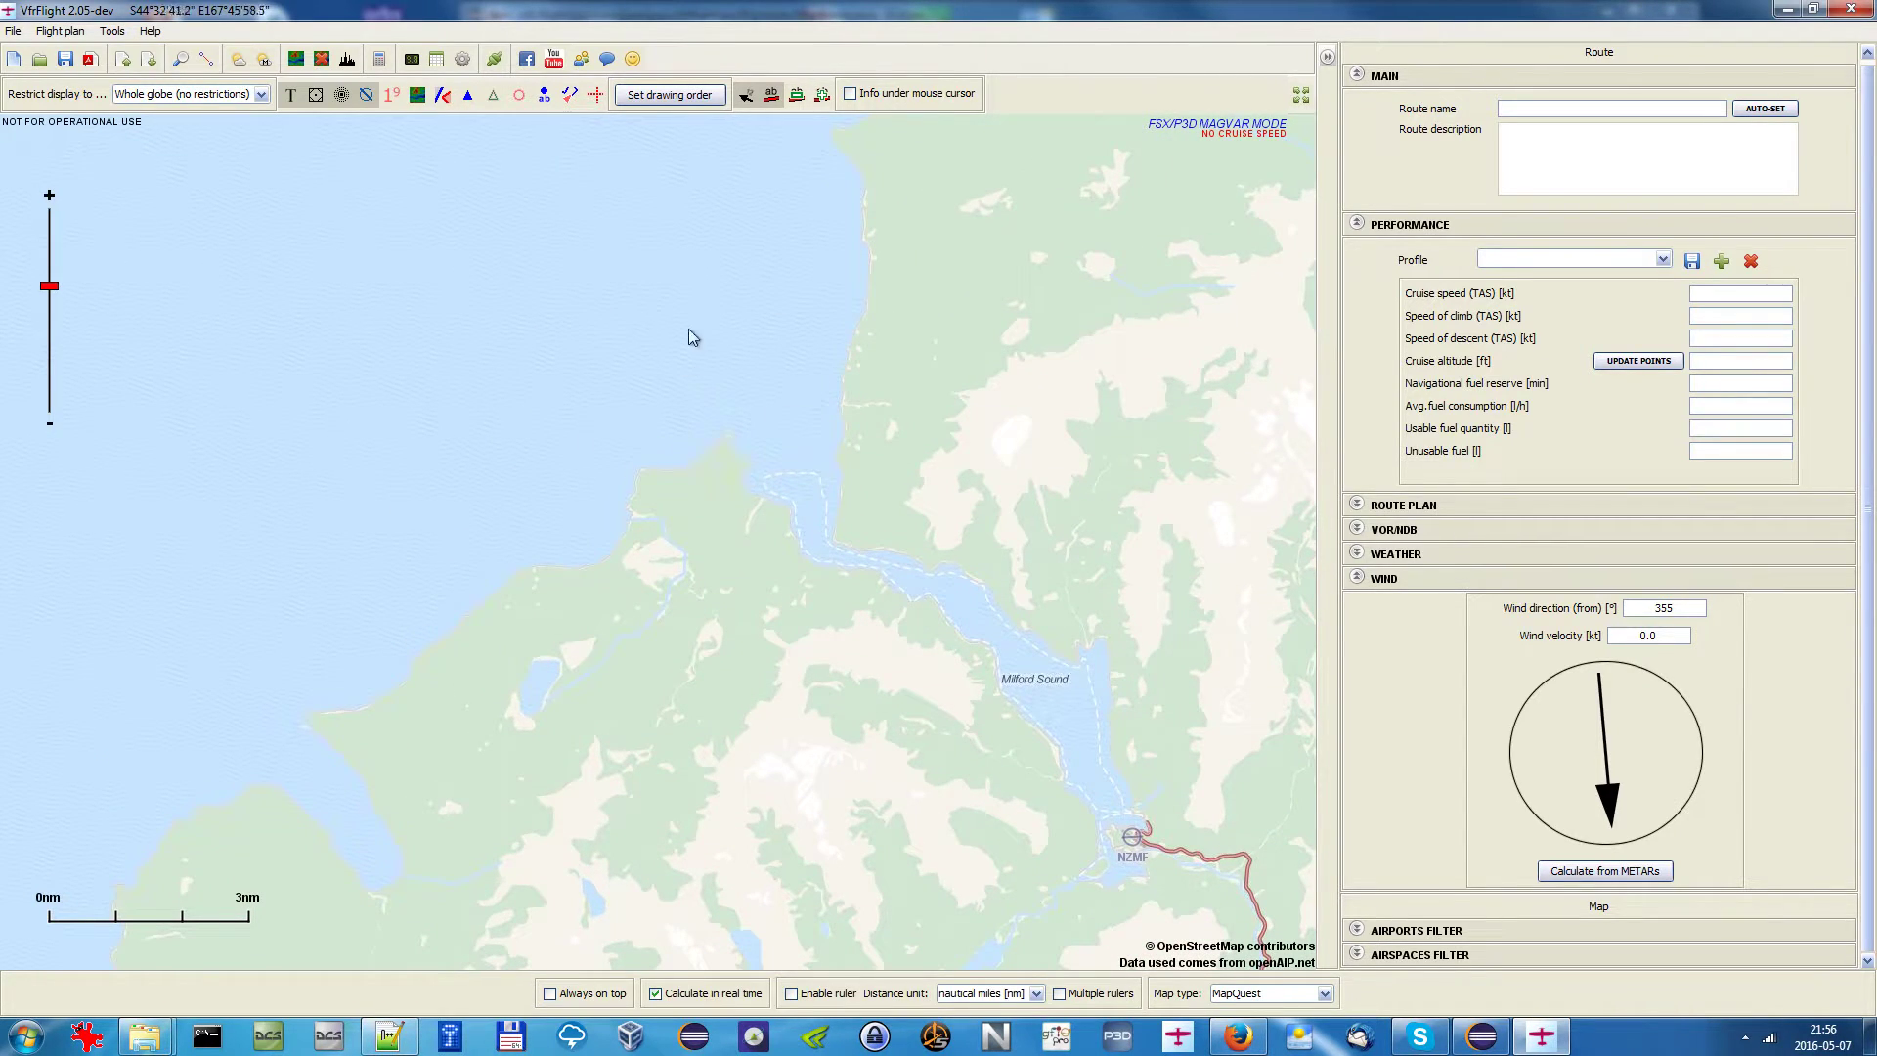
Start a maximum gliding range calculation over the sea, checking glide ratio 10.0 and 60 kt speed.
{"action": "right_click", "coordinate": [550, 234]}
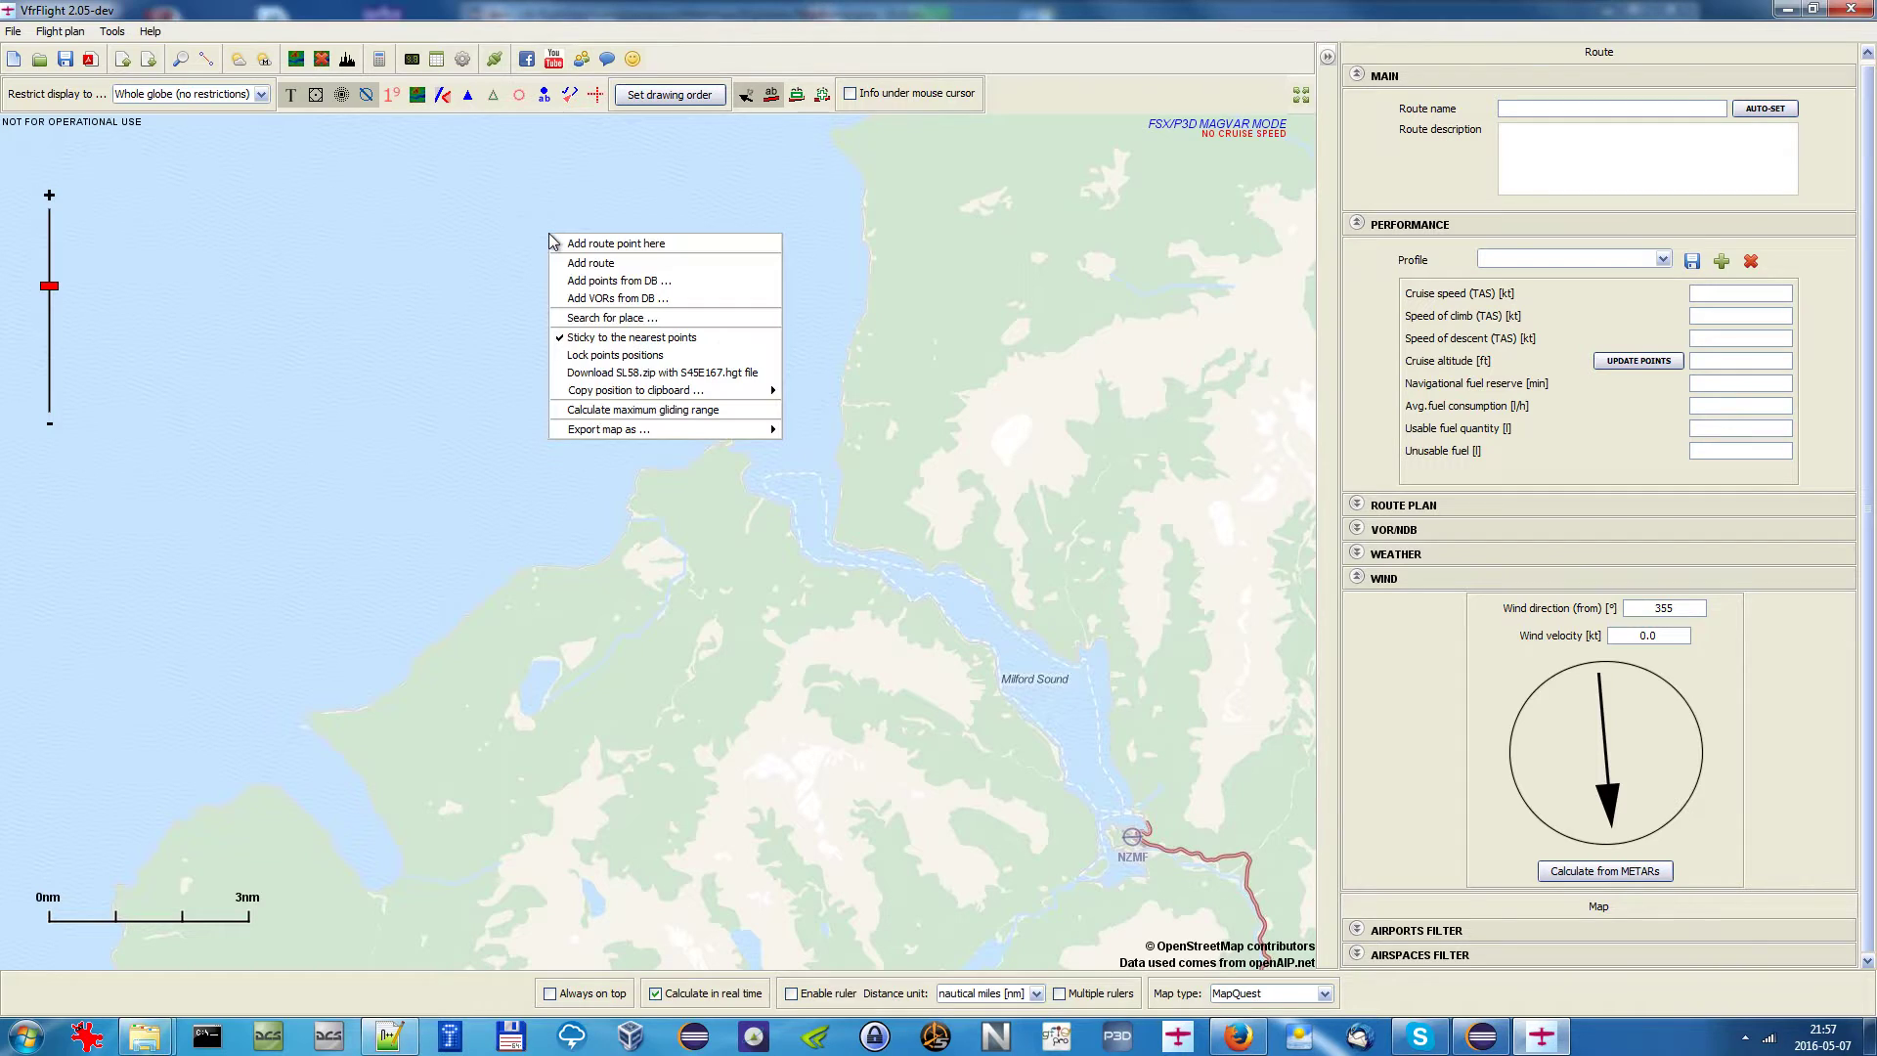
{"action": "left_click", "coordinate": [757, 418]}
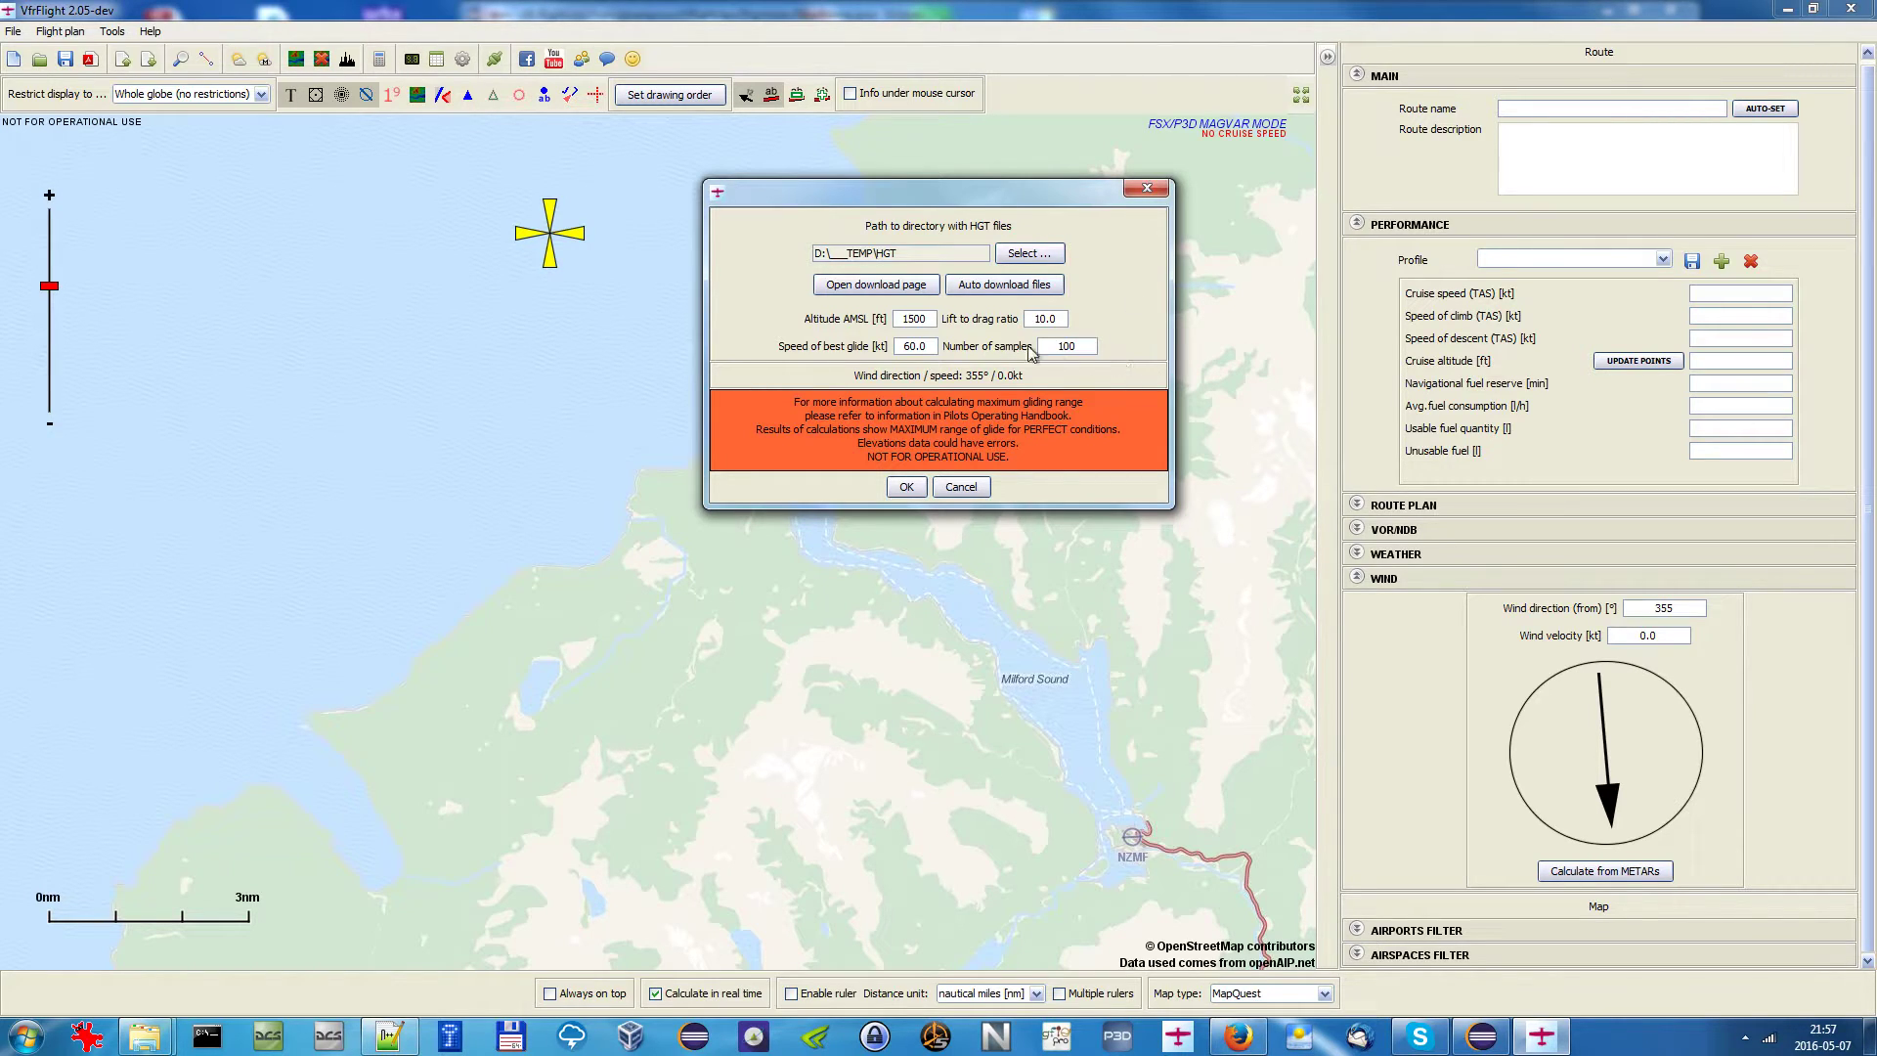
{"action": "mouse_move", "coordinate": [1056, 320]}
{"action": "left_mouse_down"}
{"action": "mouse_move", "coordinate": [997, 327]}
{"action": "mouse_move", "coordinate": [1062, 318]}
{"action": "left_mouse_up"}
{"action": "left_click", "coordinate": [1057, 319]}
{"action": "left_click_drag", "start_coordinate": [900, 346], "coordinate": [956, 340]}
{"action": "left_click_drag", "start_coordinate": [999, 192], "coordinate": [1053, 196]}
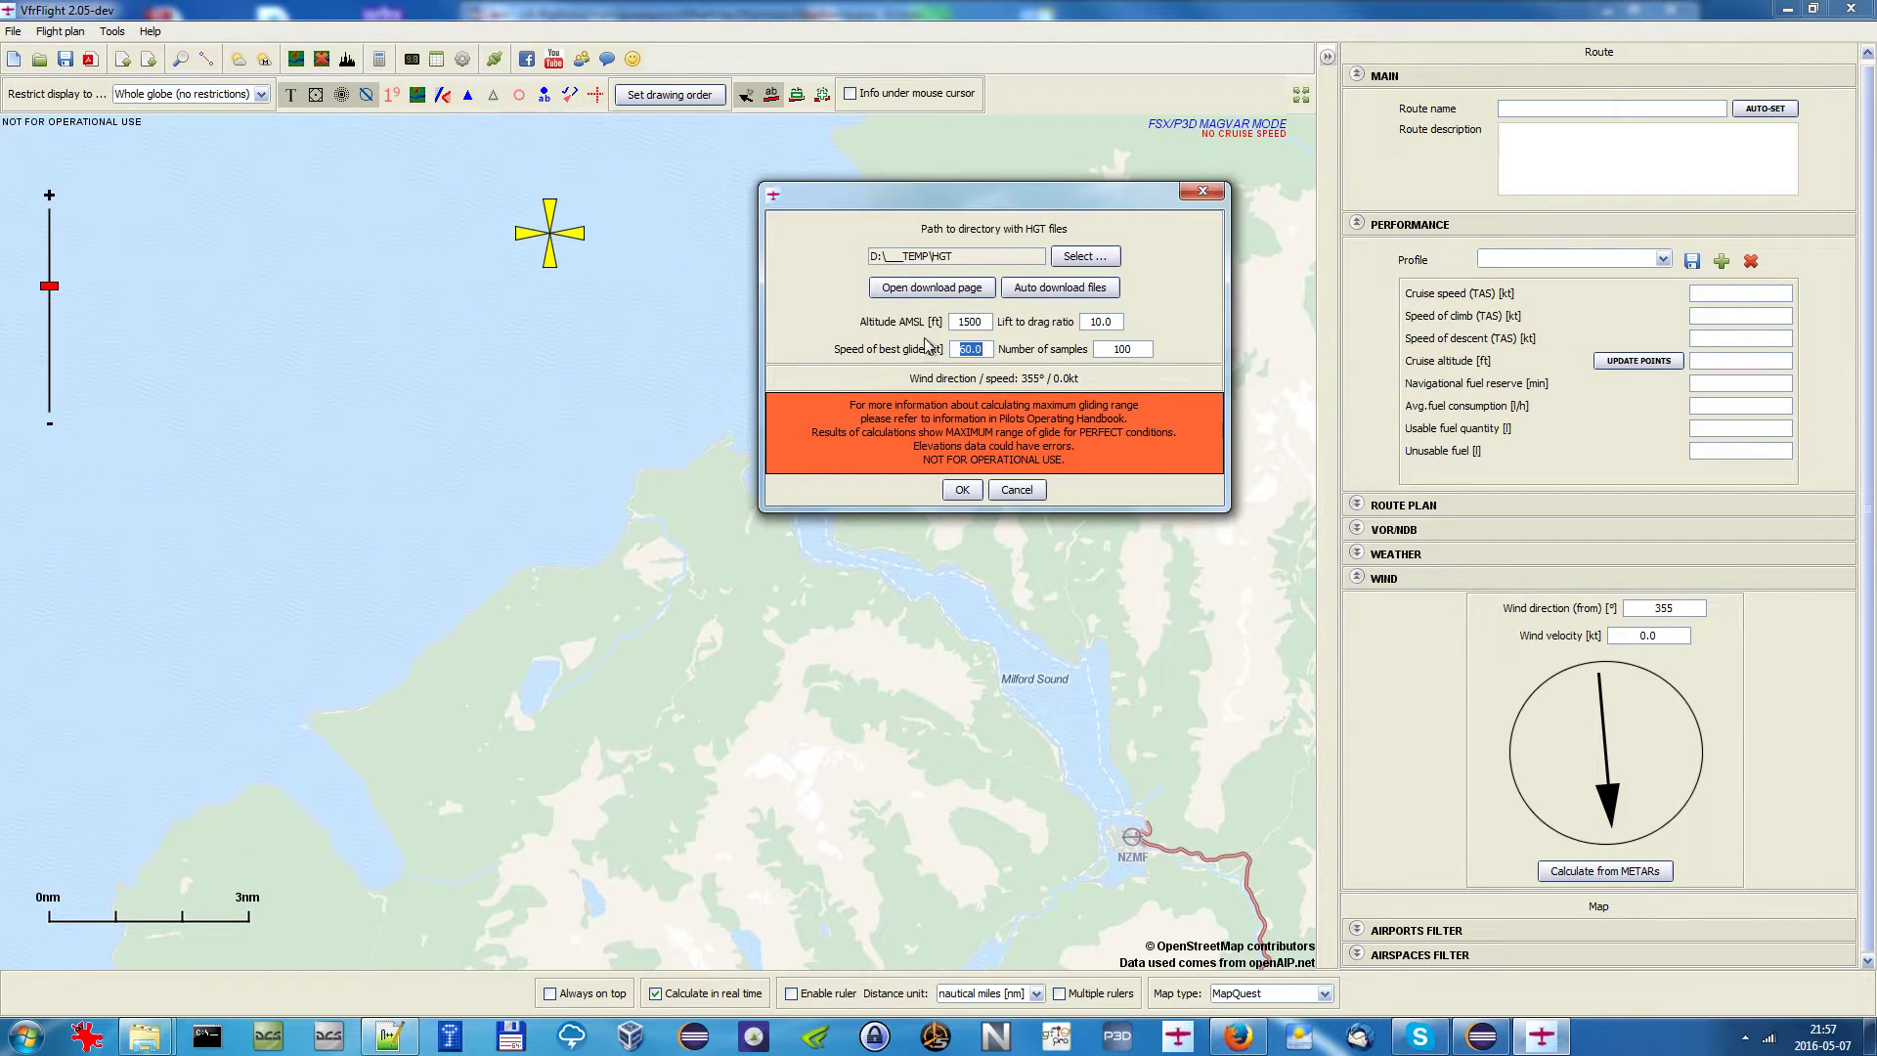
Confirm Altitude AMSL of 1500 ft and run the gliding range calculation.
{"action": "left_click_drag", "start_coordinate": [958, 321], "coordinate": [983, 323]}
{"action": "left_click", "coordinate": [988, 323]}
{"action": "key", "text": "shift+Left"}
{"action": "left_click", "coordinate": [990, 320]}
{"action": "left_click_drag", "start_coordinate": [981, 327], "coordinate": [958, 326]}
{"action": "left_click_drag", "start_coordinate": [1117, 323], "coordinate": [953, 325]}
{"action": "left_click", "coordinate": [950, 495]}
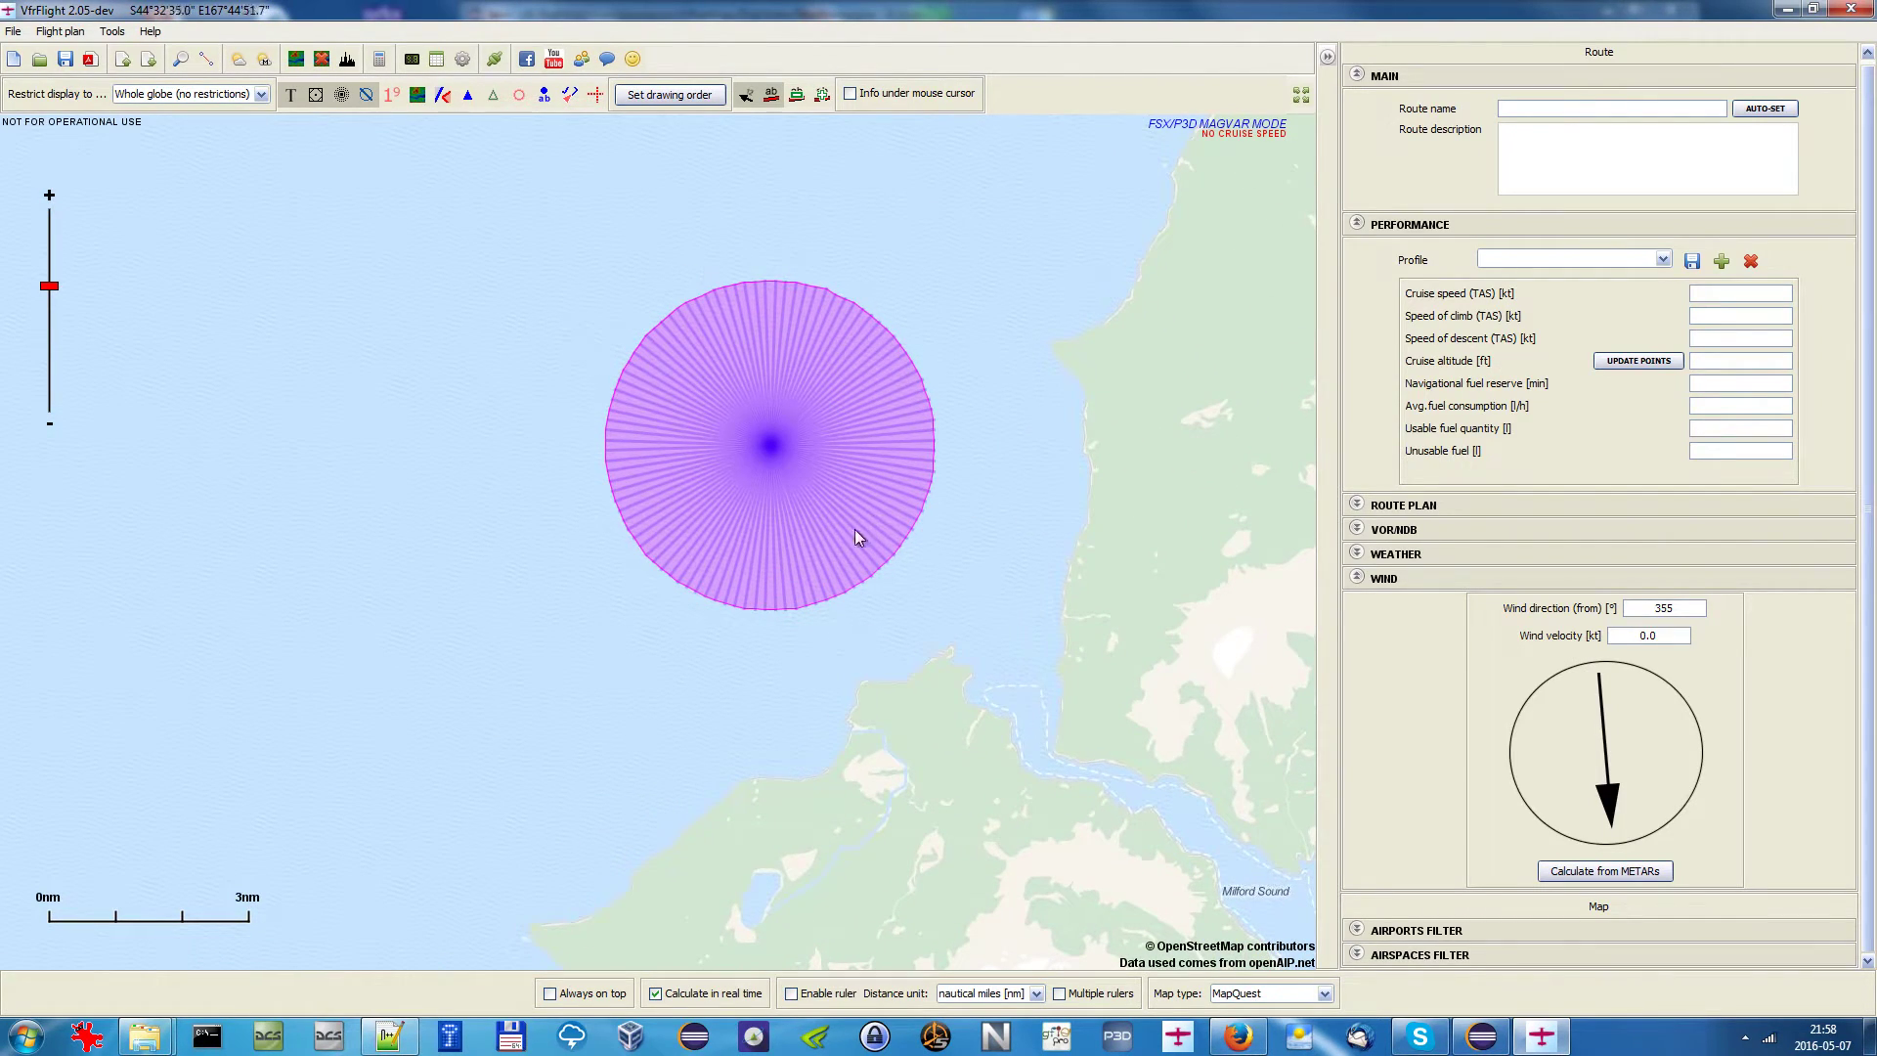
Measure the gliding range circle's radius, then remove the circle from the map.
{"action": "left_click_drag", "start_coordinate": [771, 444], "coordinate": [920, 508]}
{"action": "left_click", "coordinate": [919, 508]}
{"action": "right_click", "coordinate": [986, 452]}
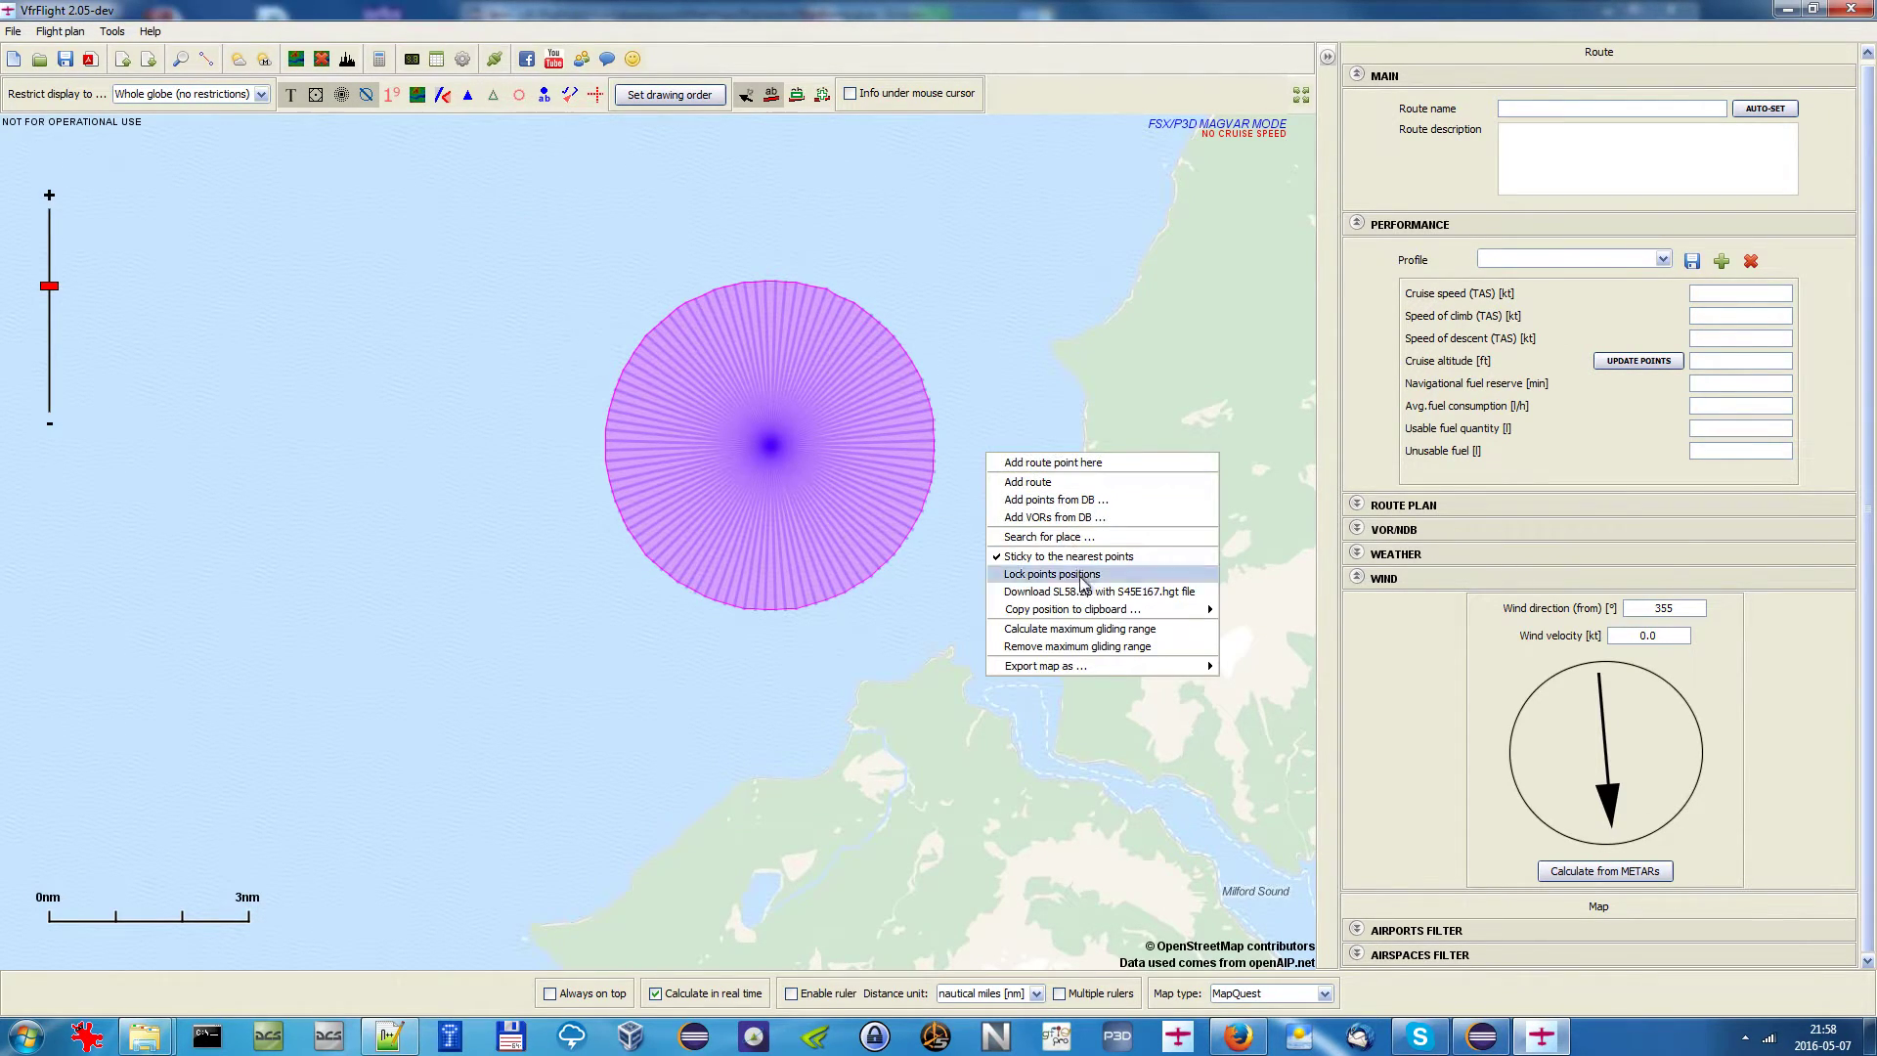
{"action": "left_click", "coordinate": [1124, 647]}
Zoom and pan until the NZMF airfield and Milford Sound above it are both in view.
{"action": "left_click_drag", "start_coordinate": [1137, 687], "coordinate": [950, 533]}
{"action": "scroll", "coordinate": [932, 482], "scroll_direction": "up", "scroll_amount": 1}
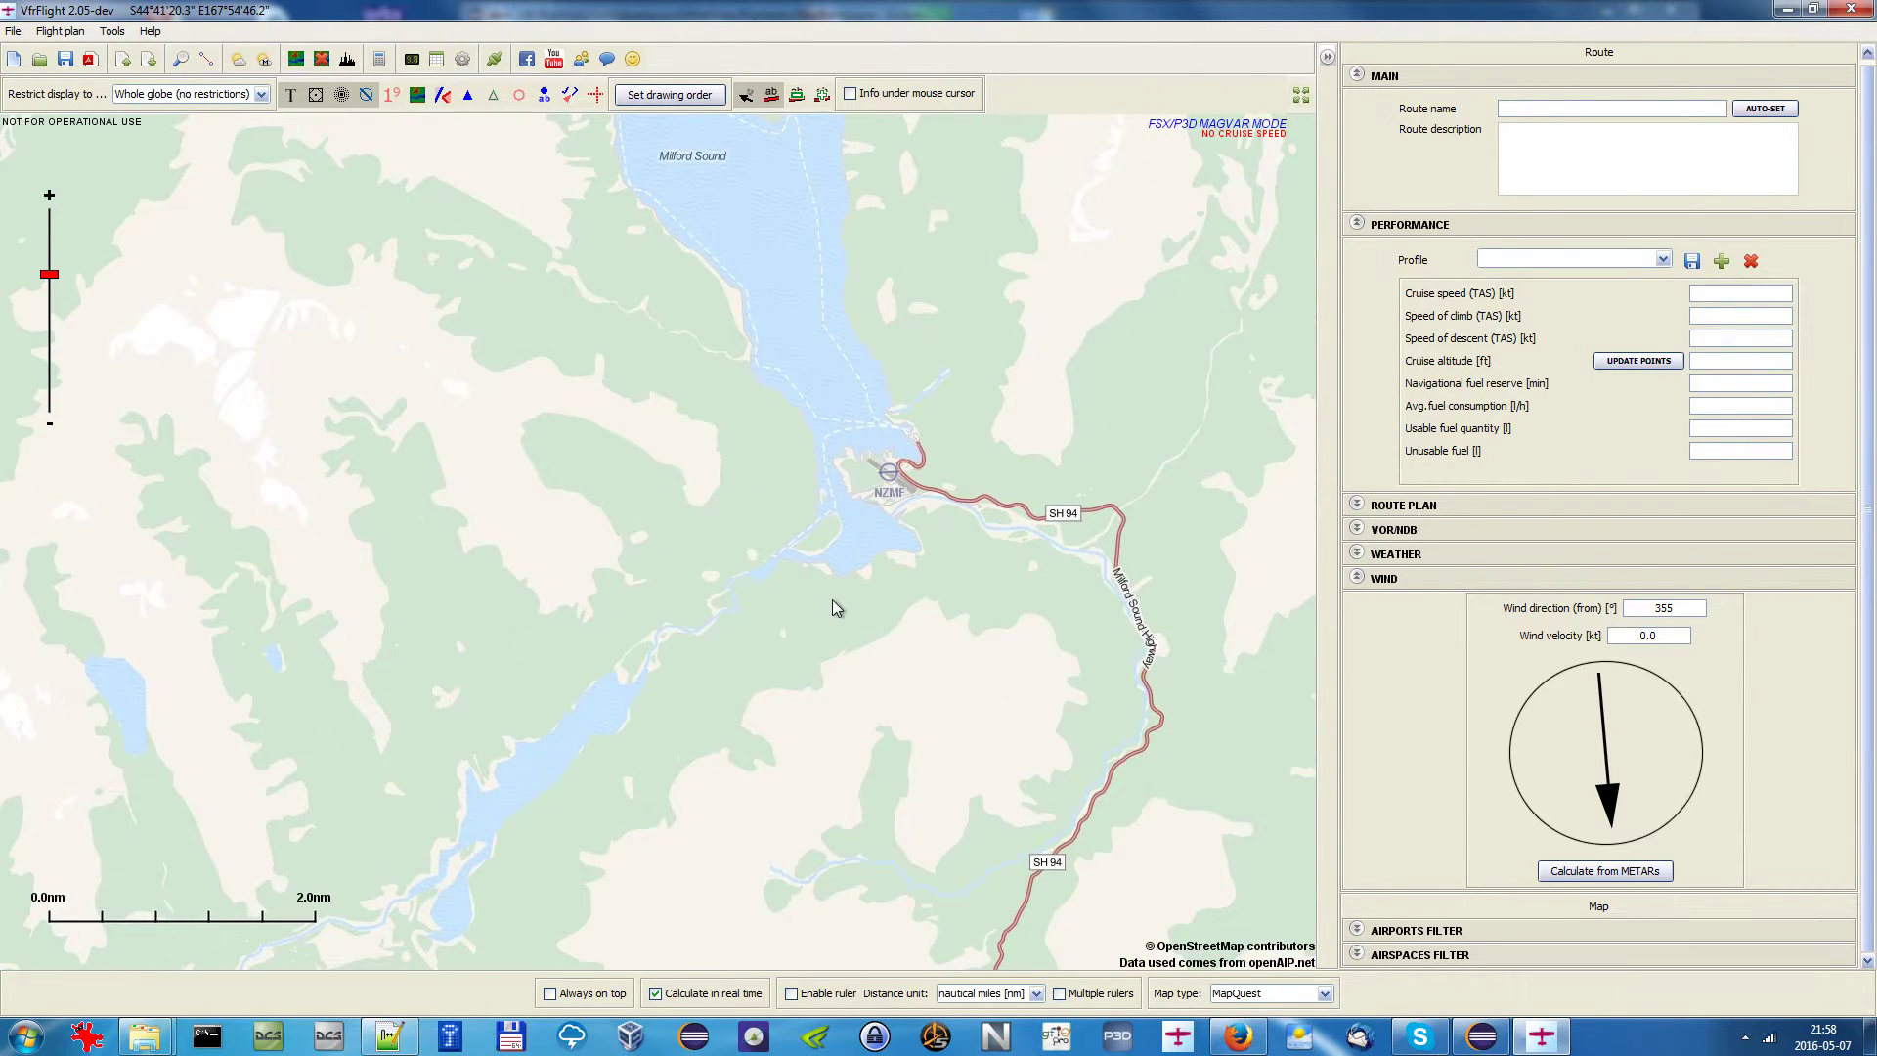
{"action": "scroll", "coordinate": [969, 455], "scroll_direction": "down", "scroll_amount": 4}
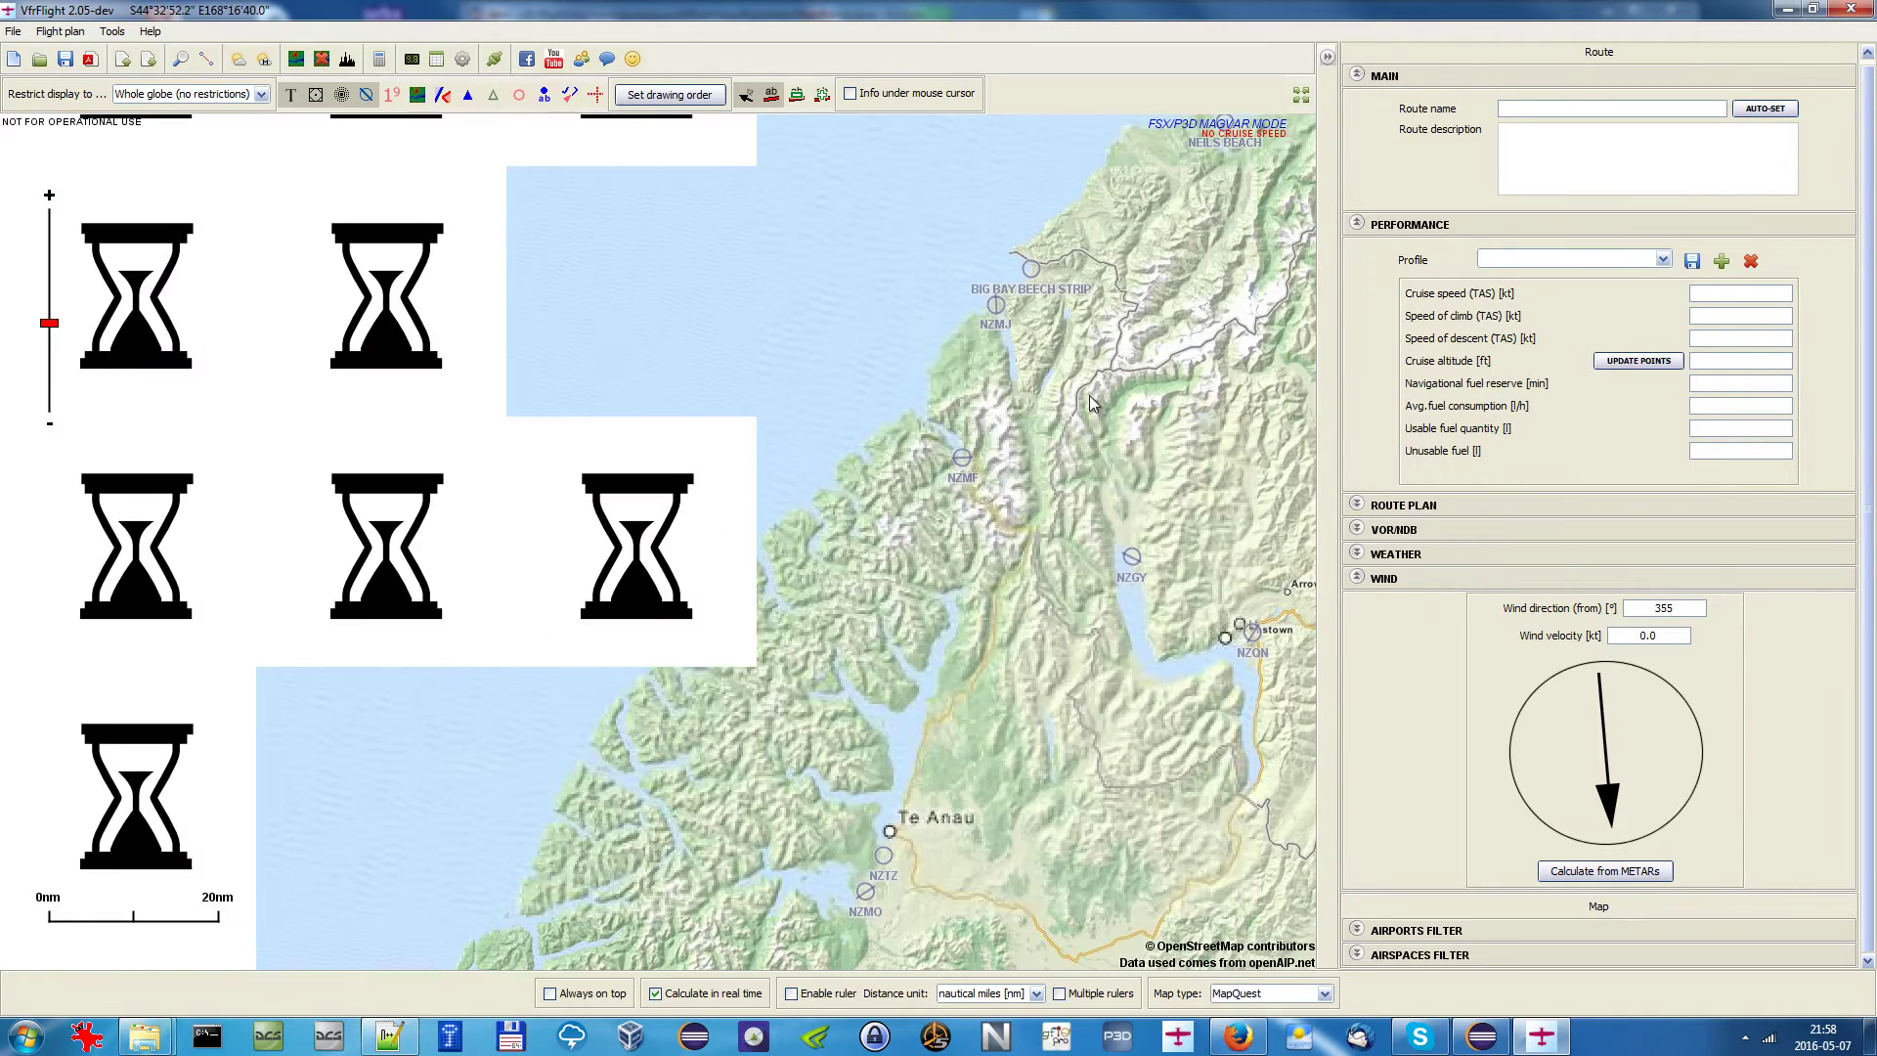
{"action": "scroll", "coordinate": [937, 520], "scroll_direction": "down", "scroll_amount": 4}
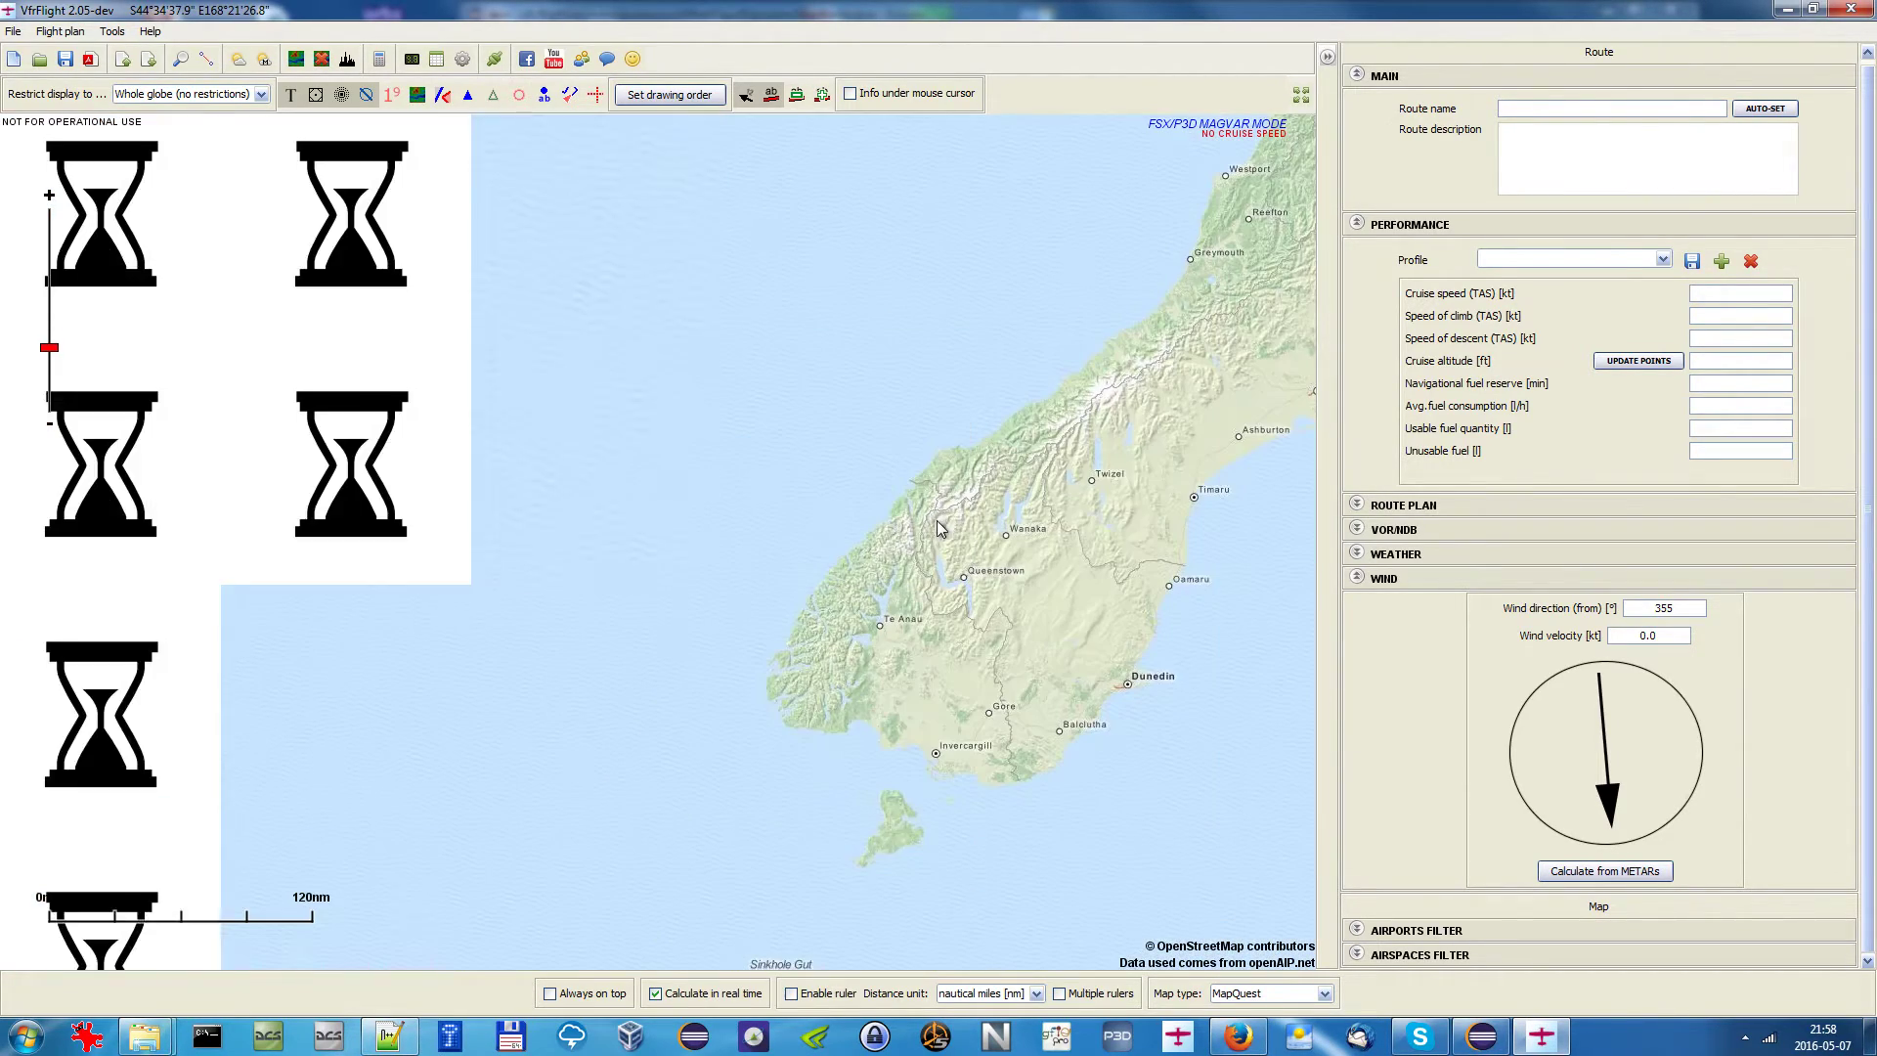
{"action": "scroll", "coordinate": [861, 489], "scroll_direction": "up", "scroll_amount": 4}
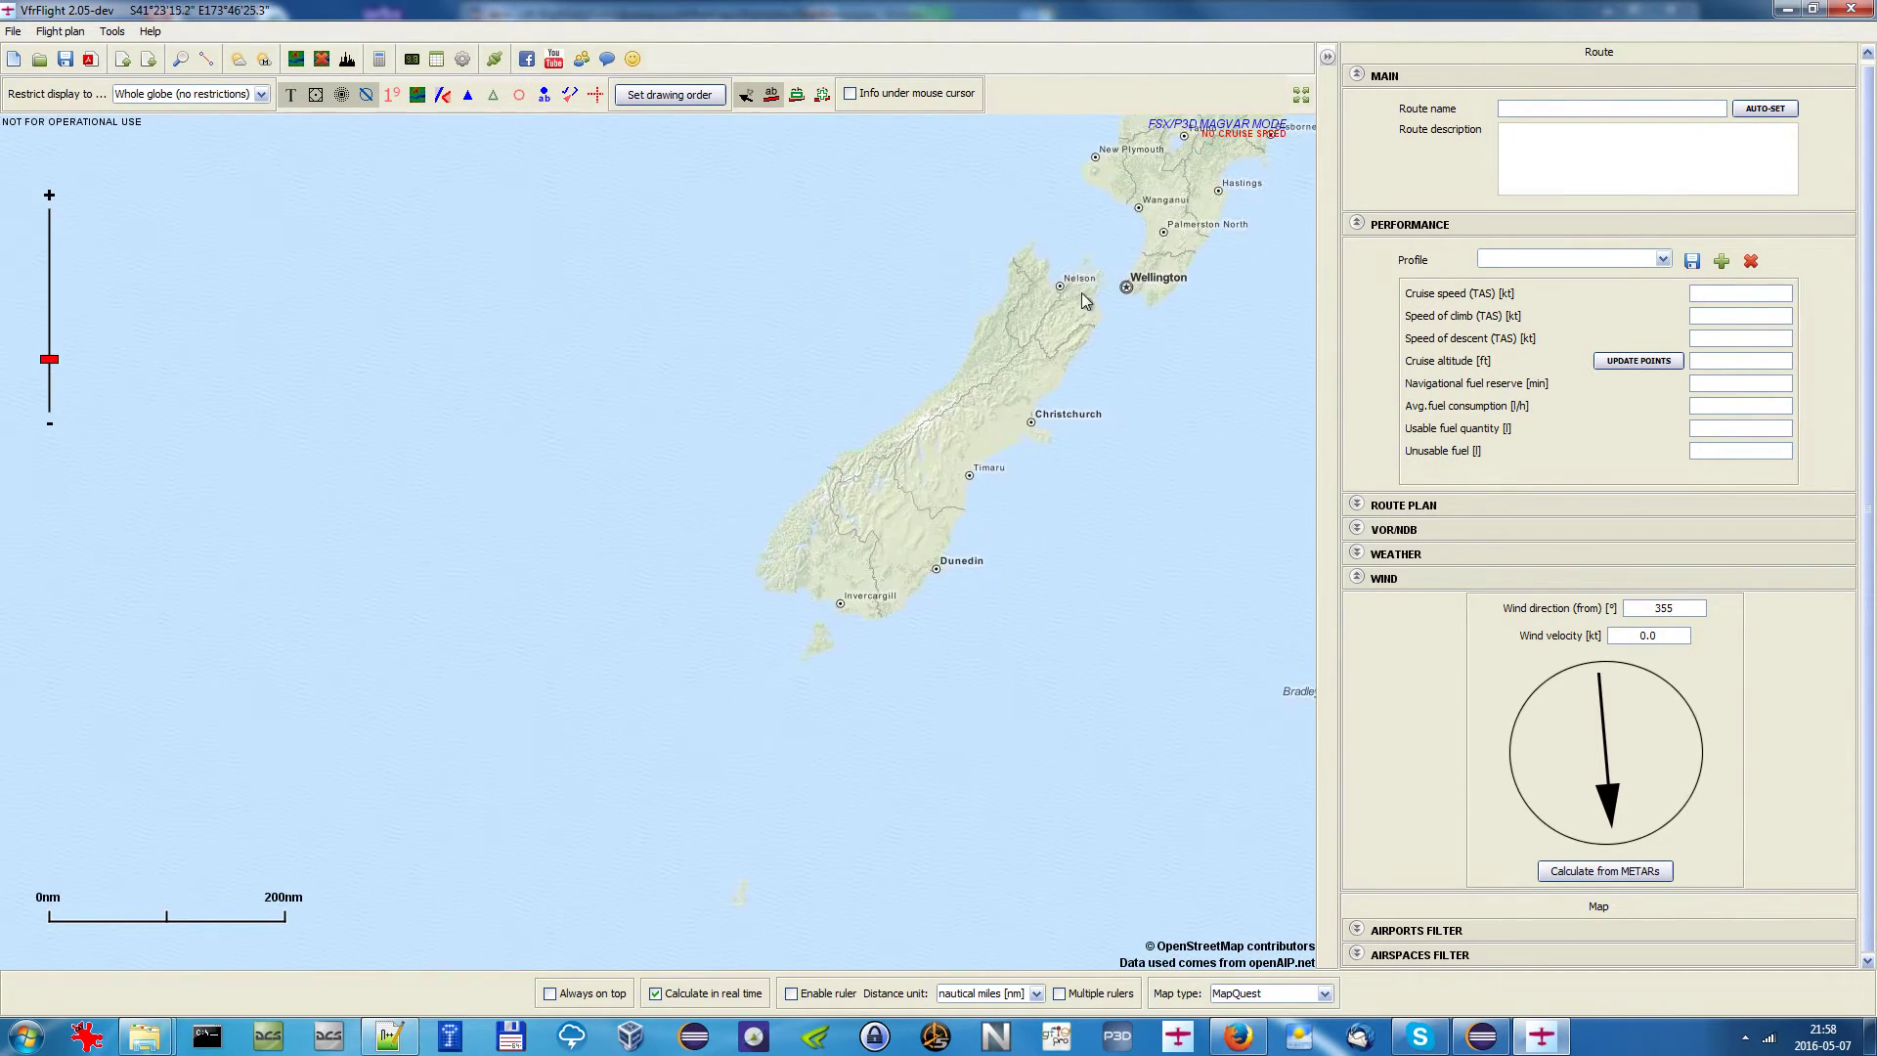
{"action": "scroll", "coordinate": [867, 433], "scroll_direction": "up", "scroll_amount": 1}
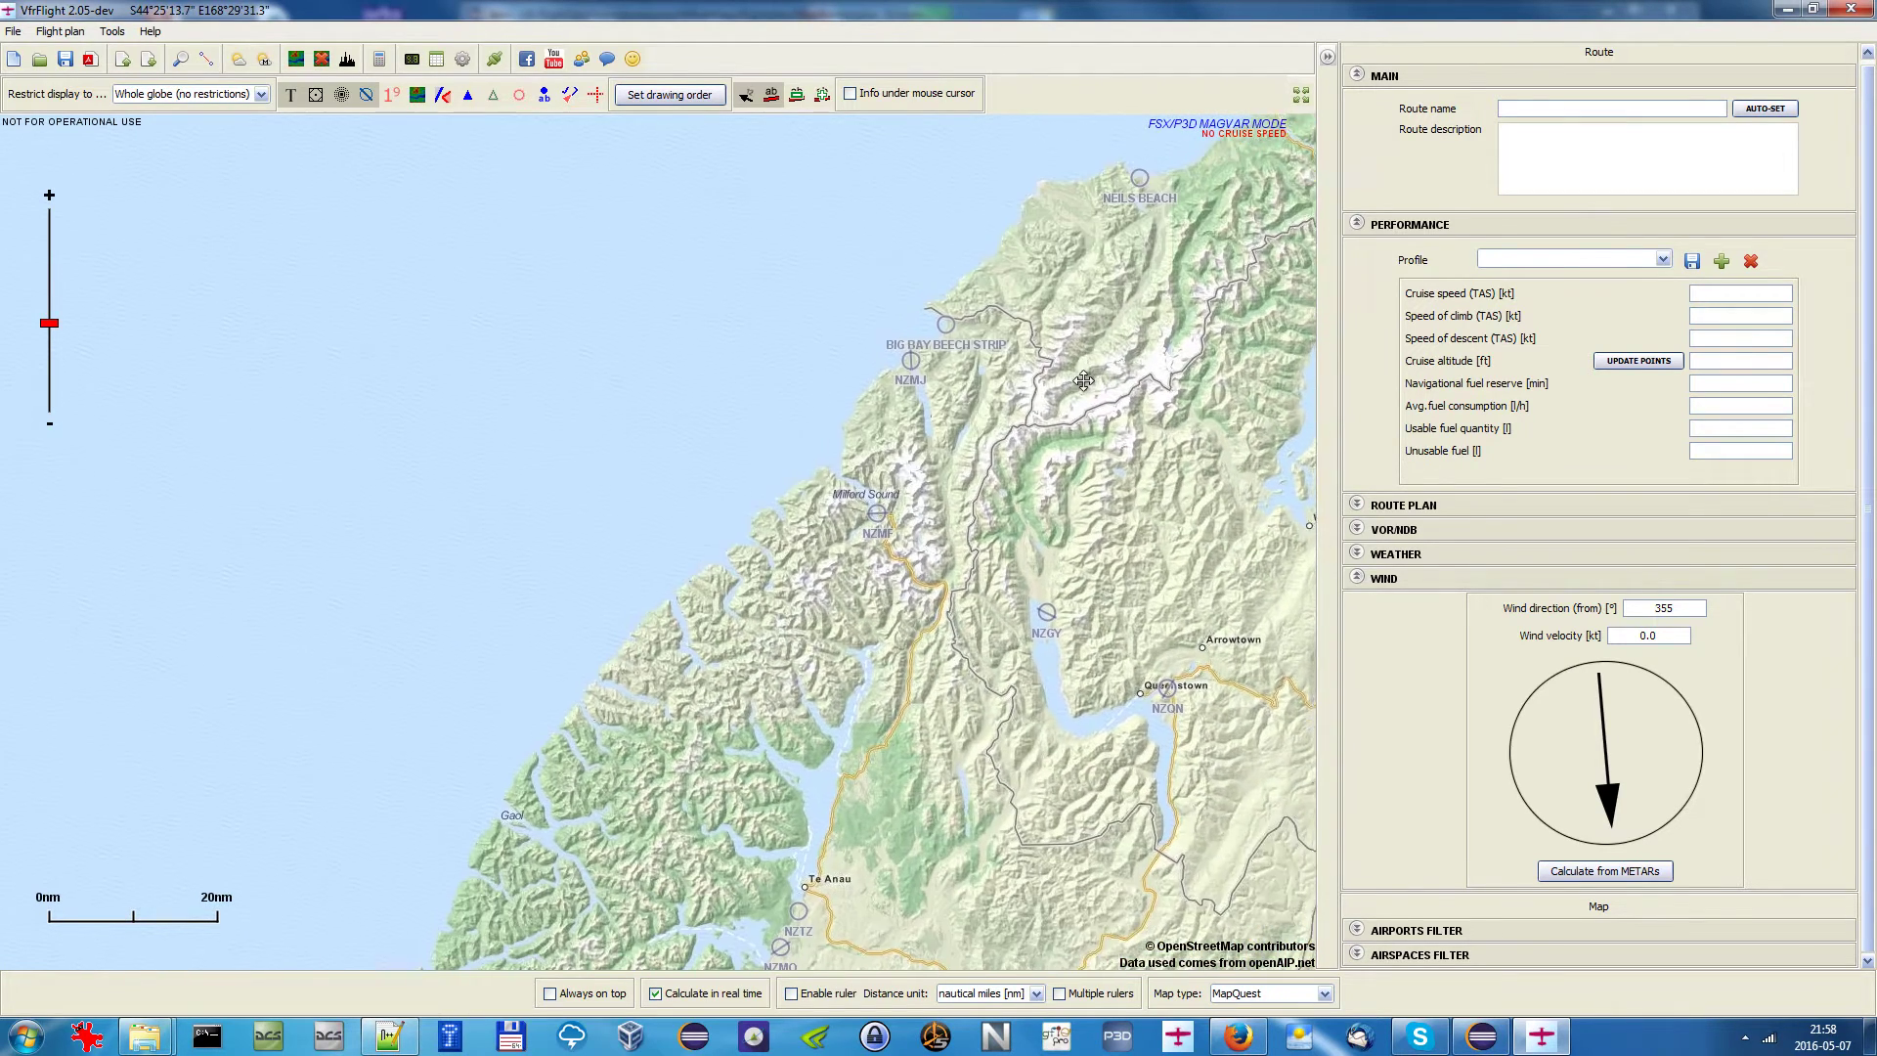
{"action": "scroll", "coordinate": [852, 384], "scroll_direction": "up", "scroll_amount": 1}
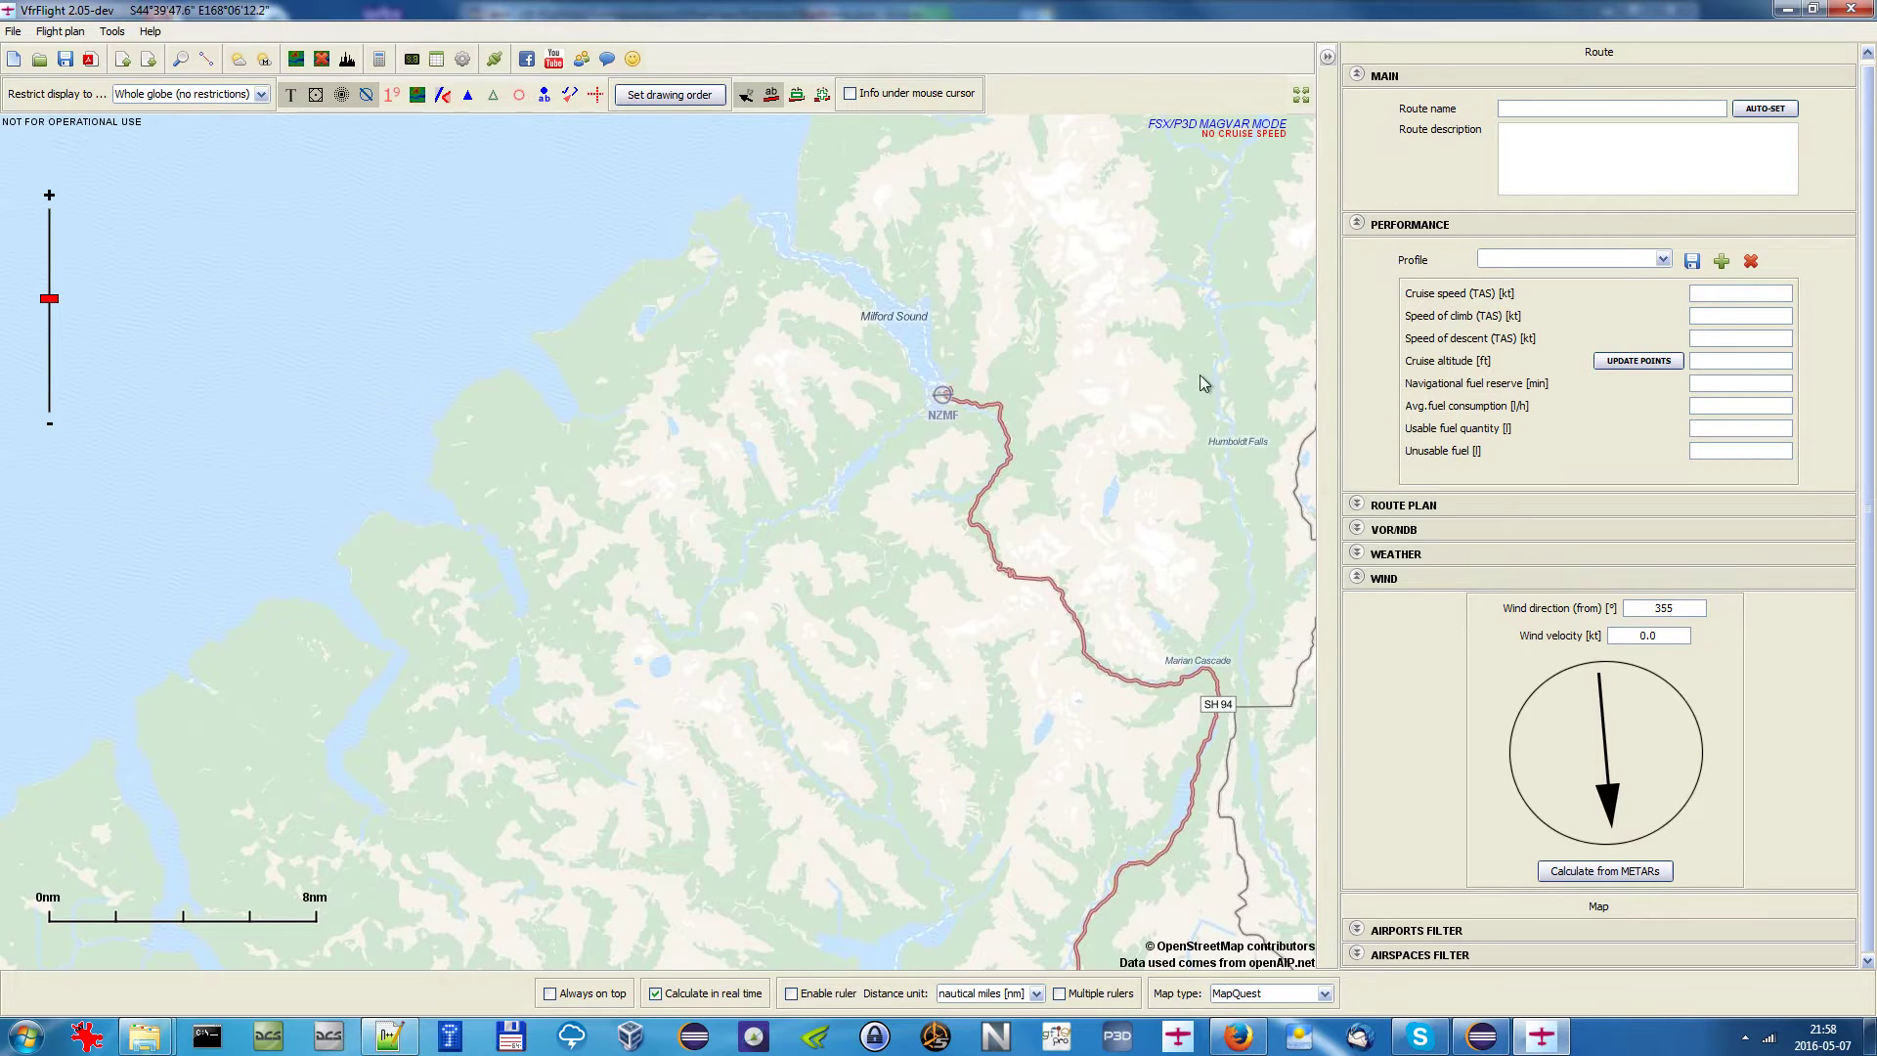
{"action": "scroll", "coordinate": [861, 397], "scroll_direction": "up", "scroll_amount": 1}
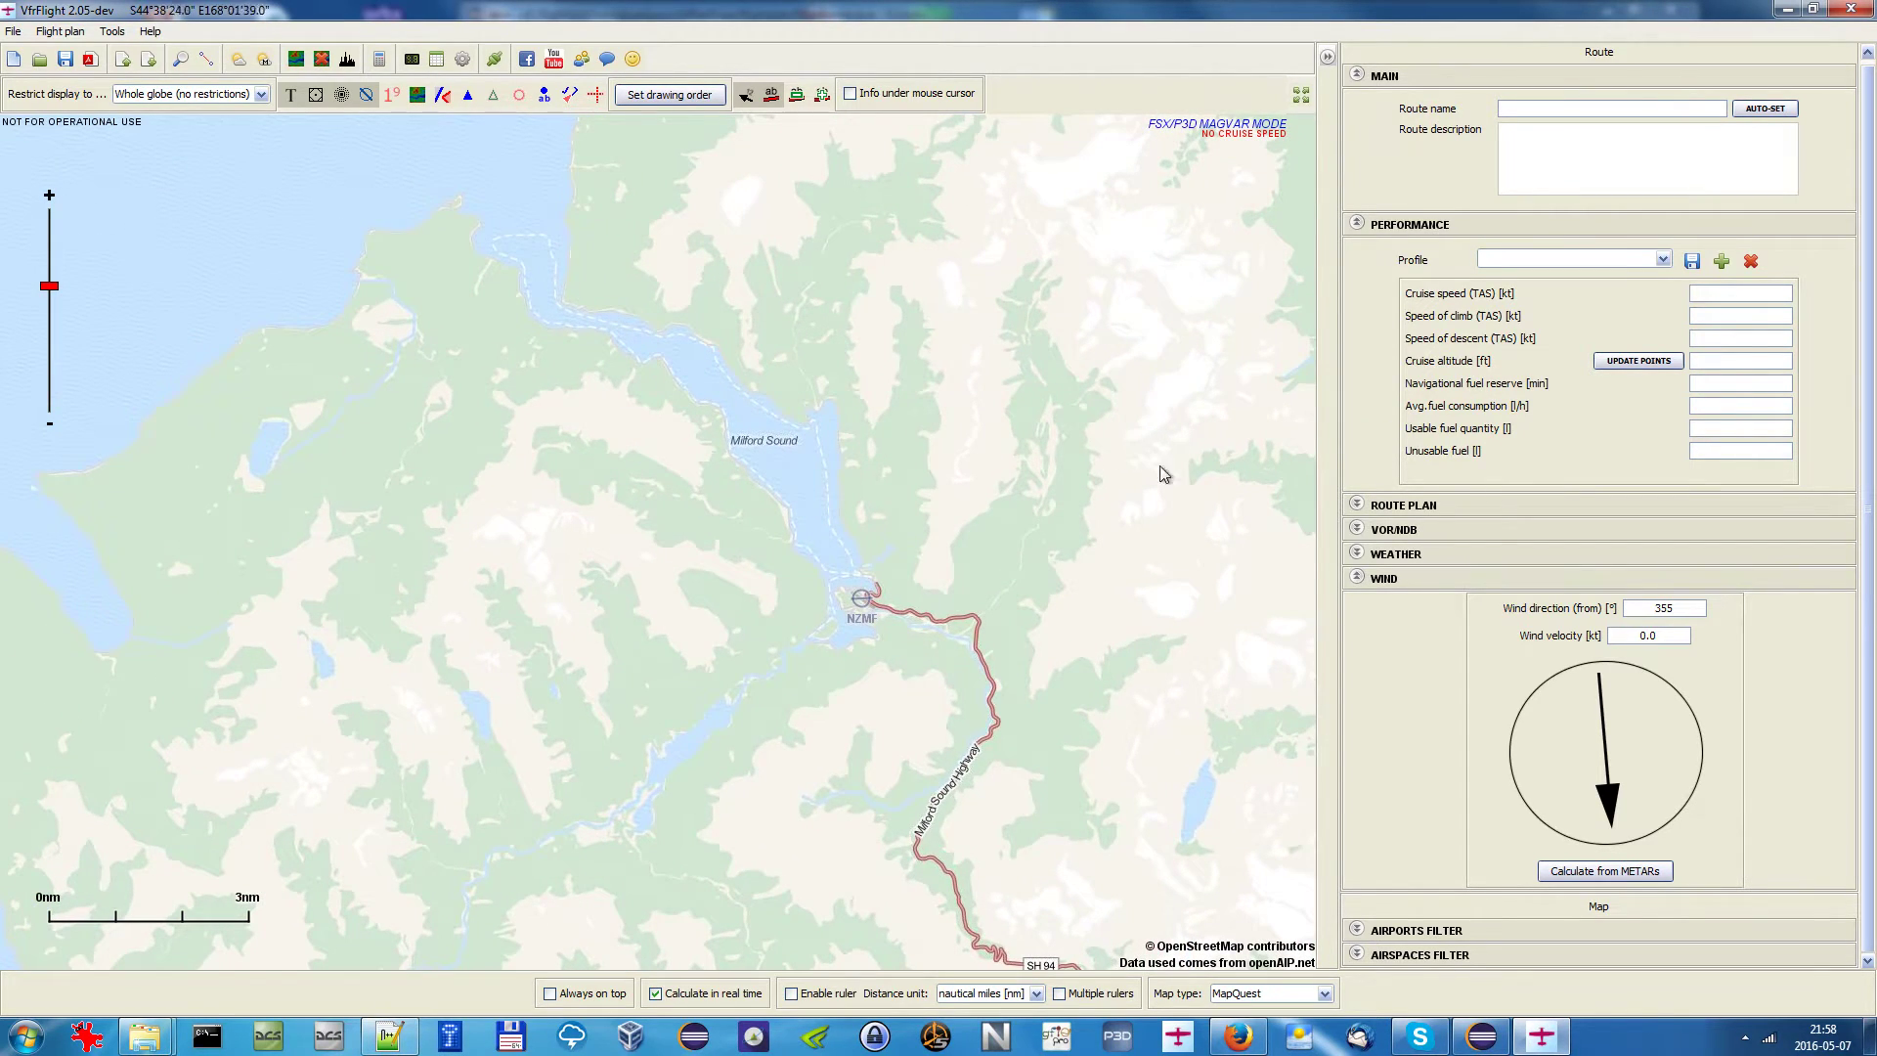
{"action": "left_click_drag", "start_coordinate": [997, 583], "coordinate": [1060, 417]}
{"action": "left_click_drag", "start_coordinate": [920, 481], "coordinate": [881, 628]}
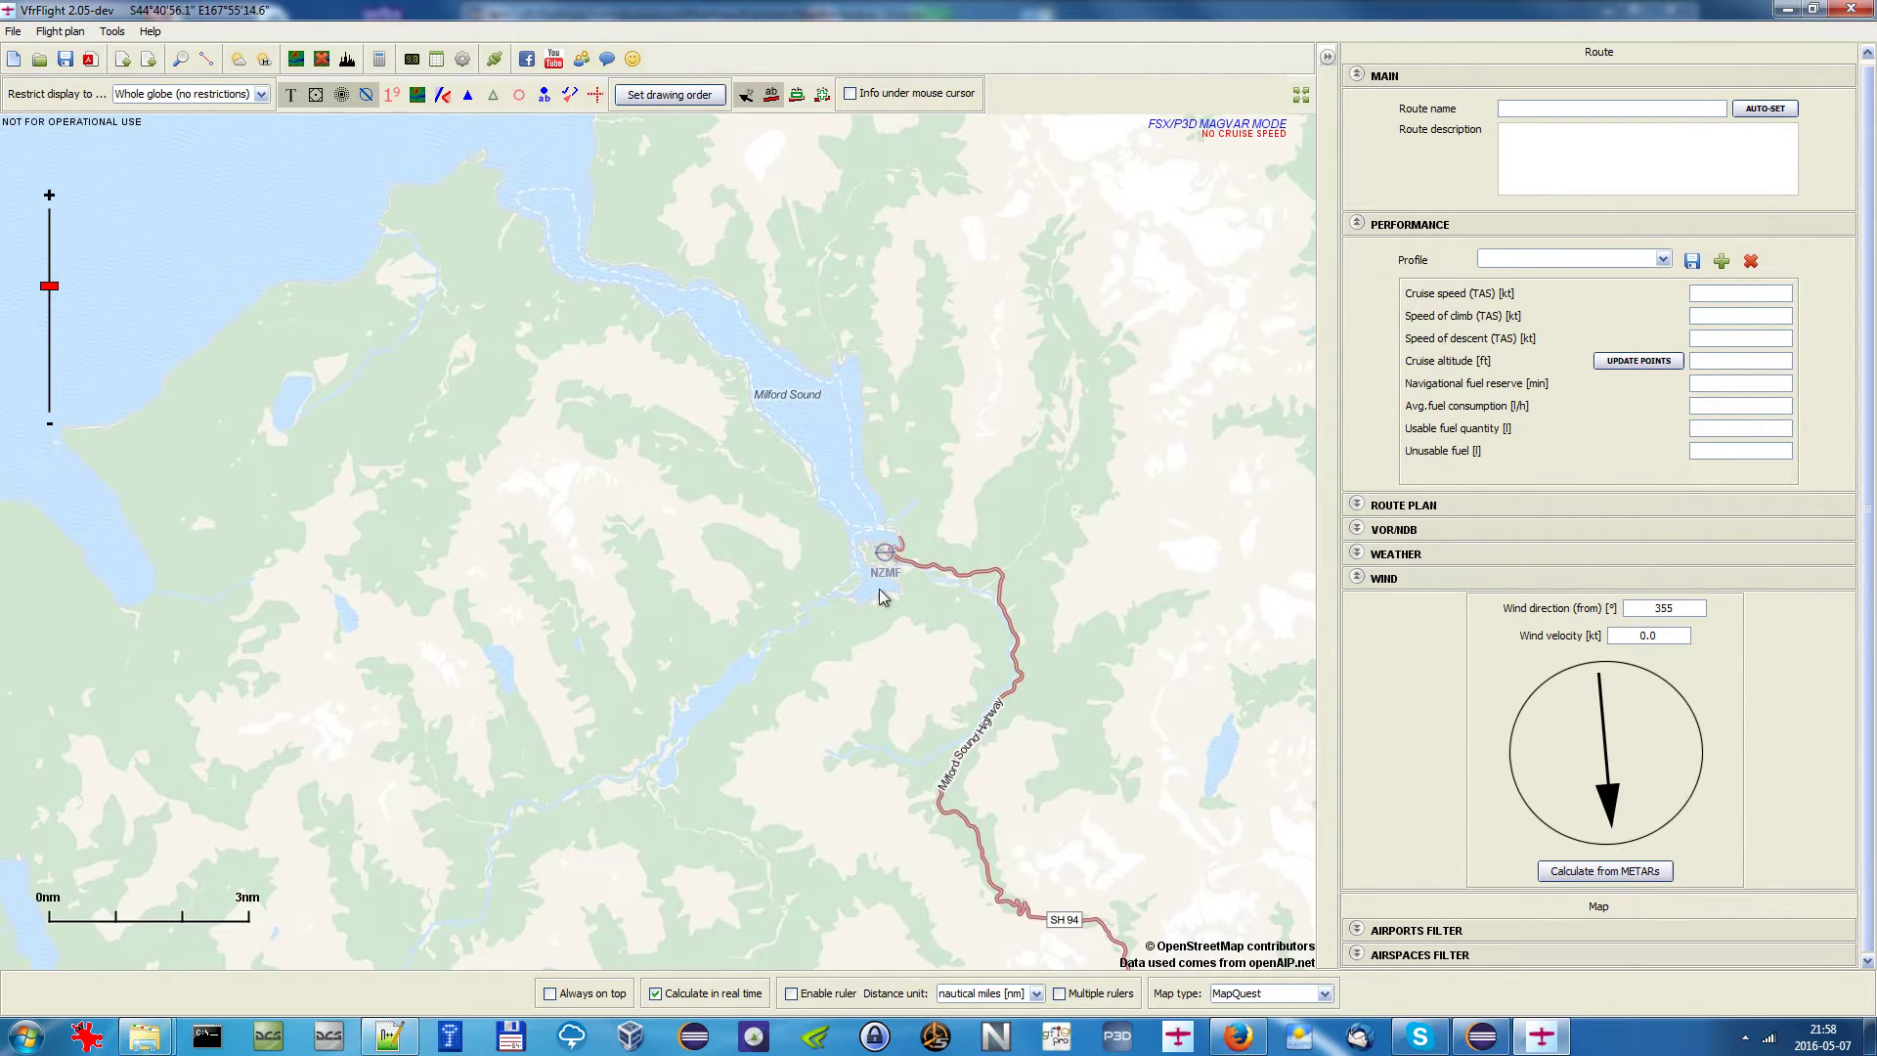
{"action": "scroll", "coordinate": [888, 581], "scroll_direction": "up", "scroll_amount": 1}
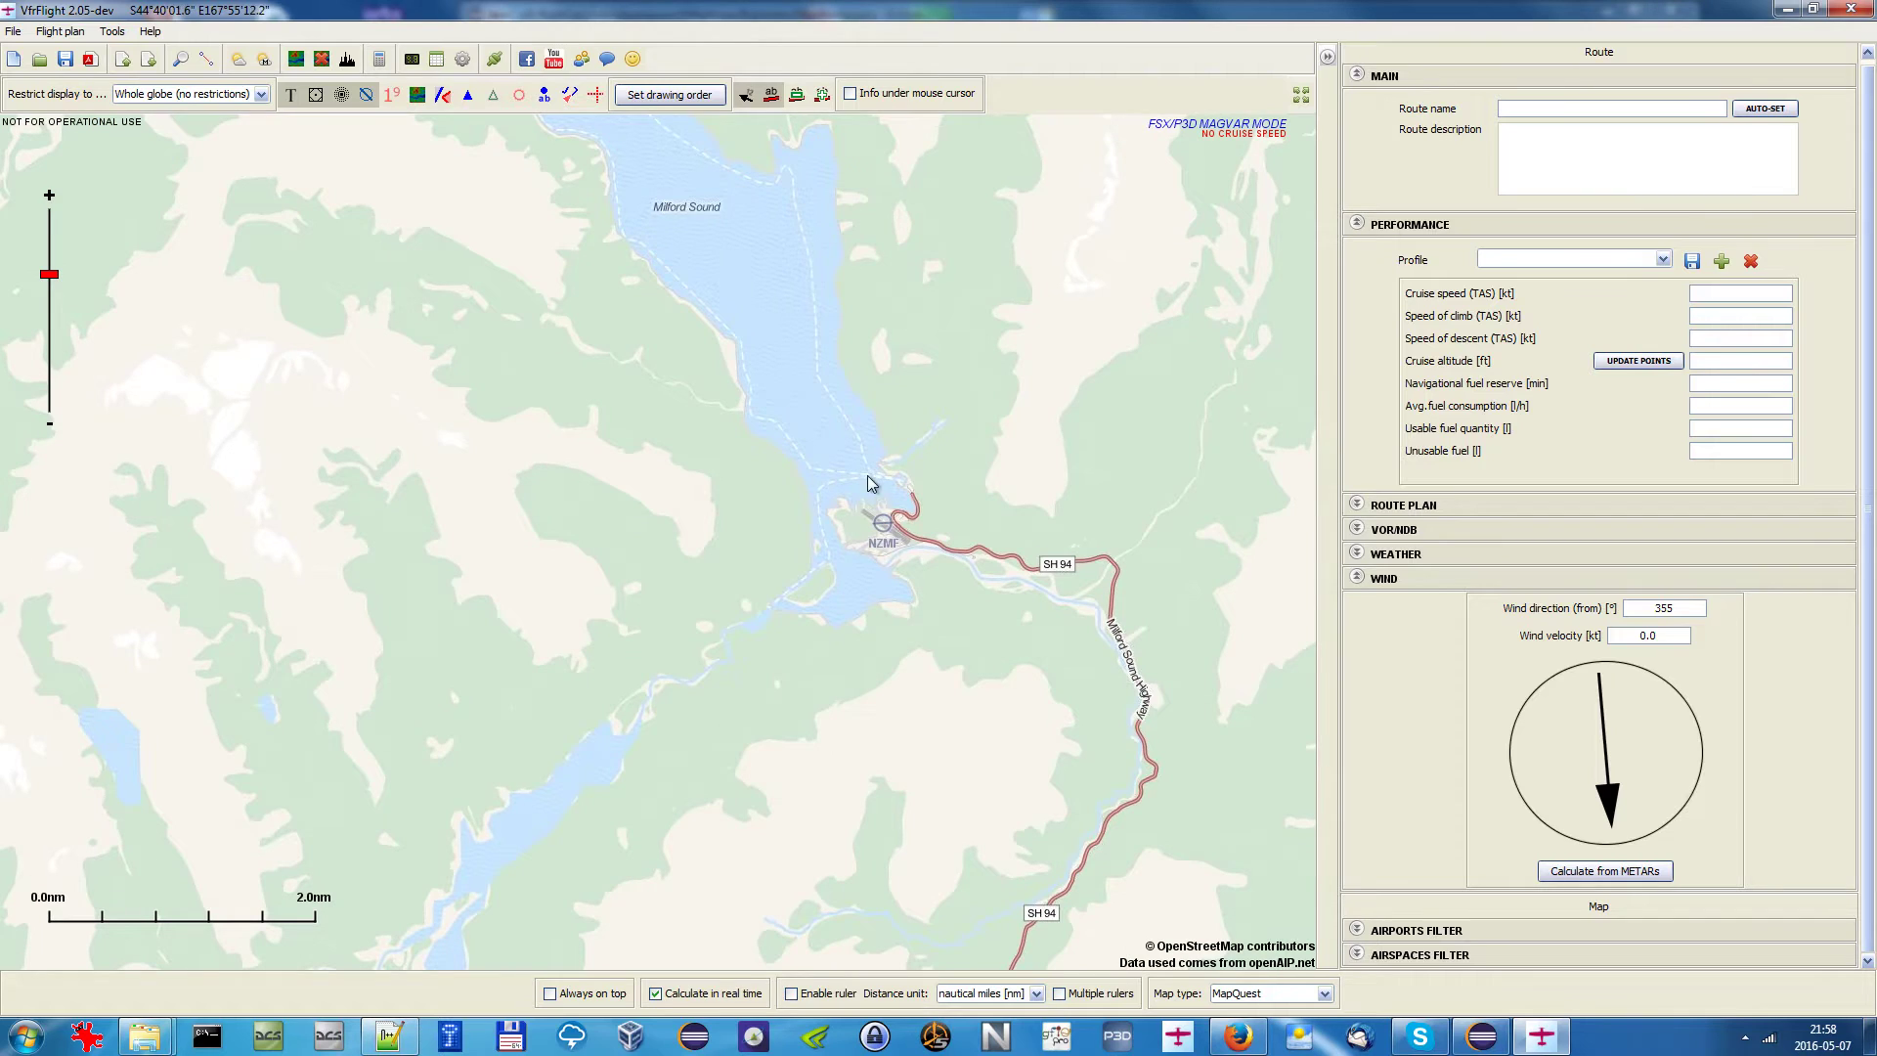
{"action": "left_click_drag", "start_coordinate": [937, 551], "coordinate": [974, 627]}
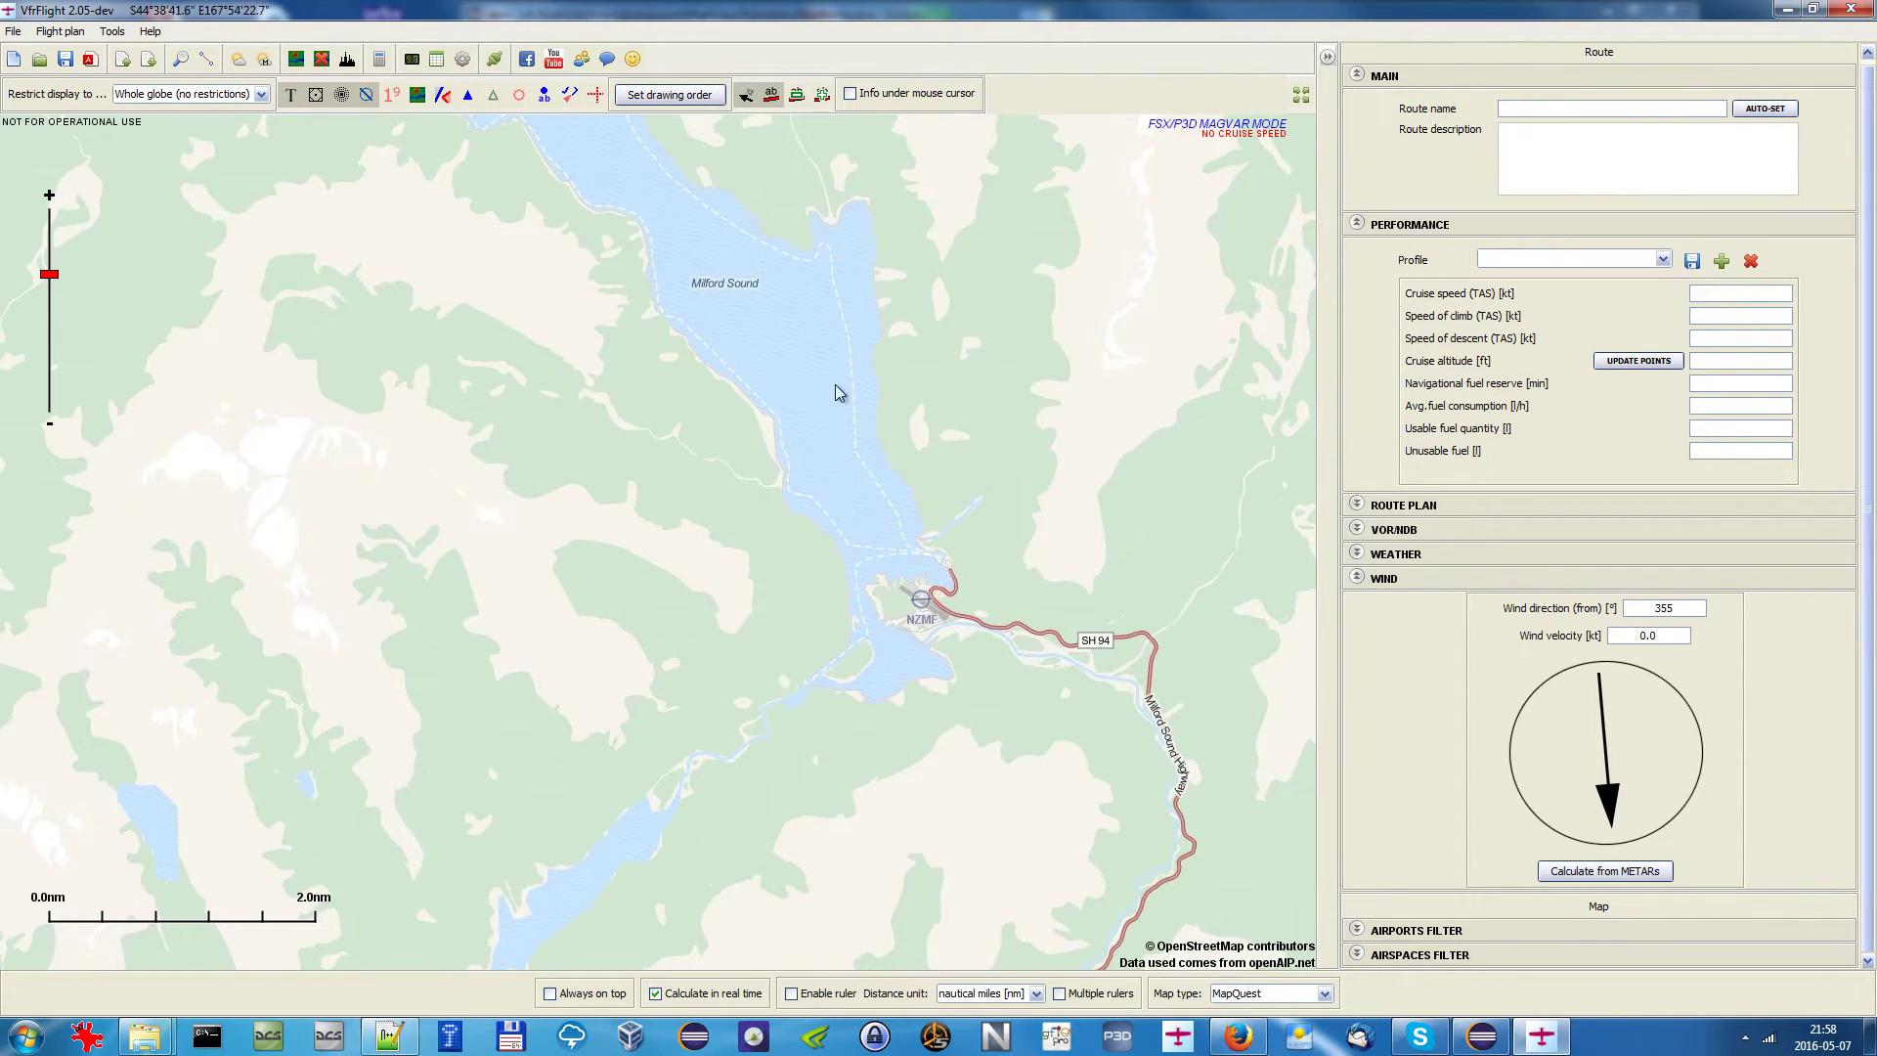
{"action": "left_click_drag", "start_coordinate": [752, 476], "coordinate": [993, 738]}
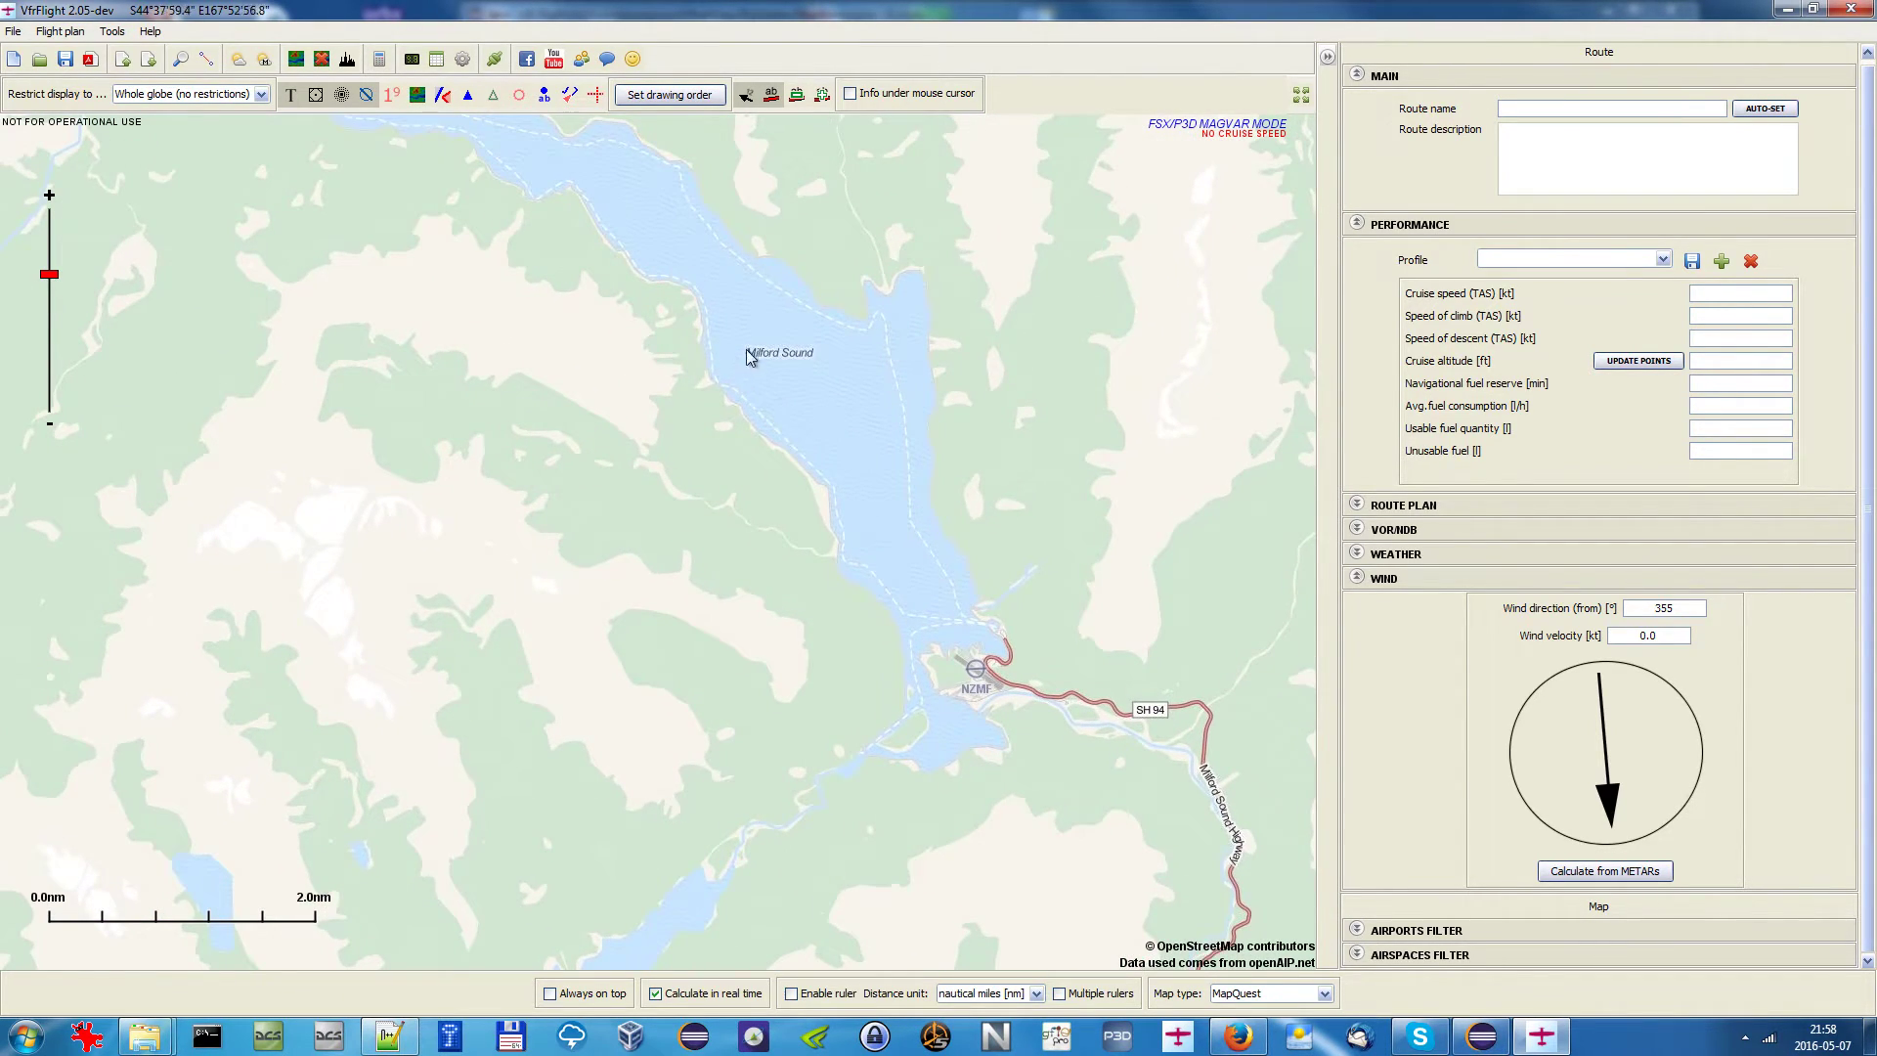
{"action": "left_click_drag", "start_coordinate": [884, 533], "coordinate": [785, 288]}
{"action": "scroll", "coordinate": [948, 415], "scroll_direction": "down", "scroll_amount": 1}
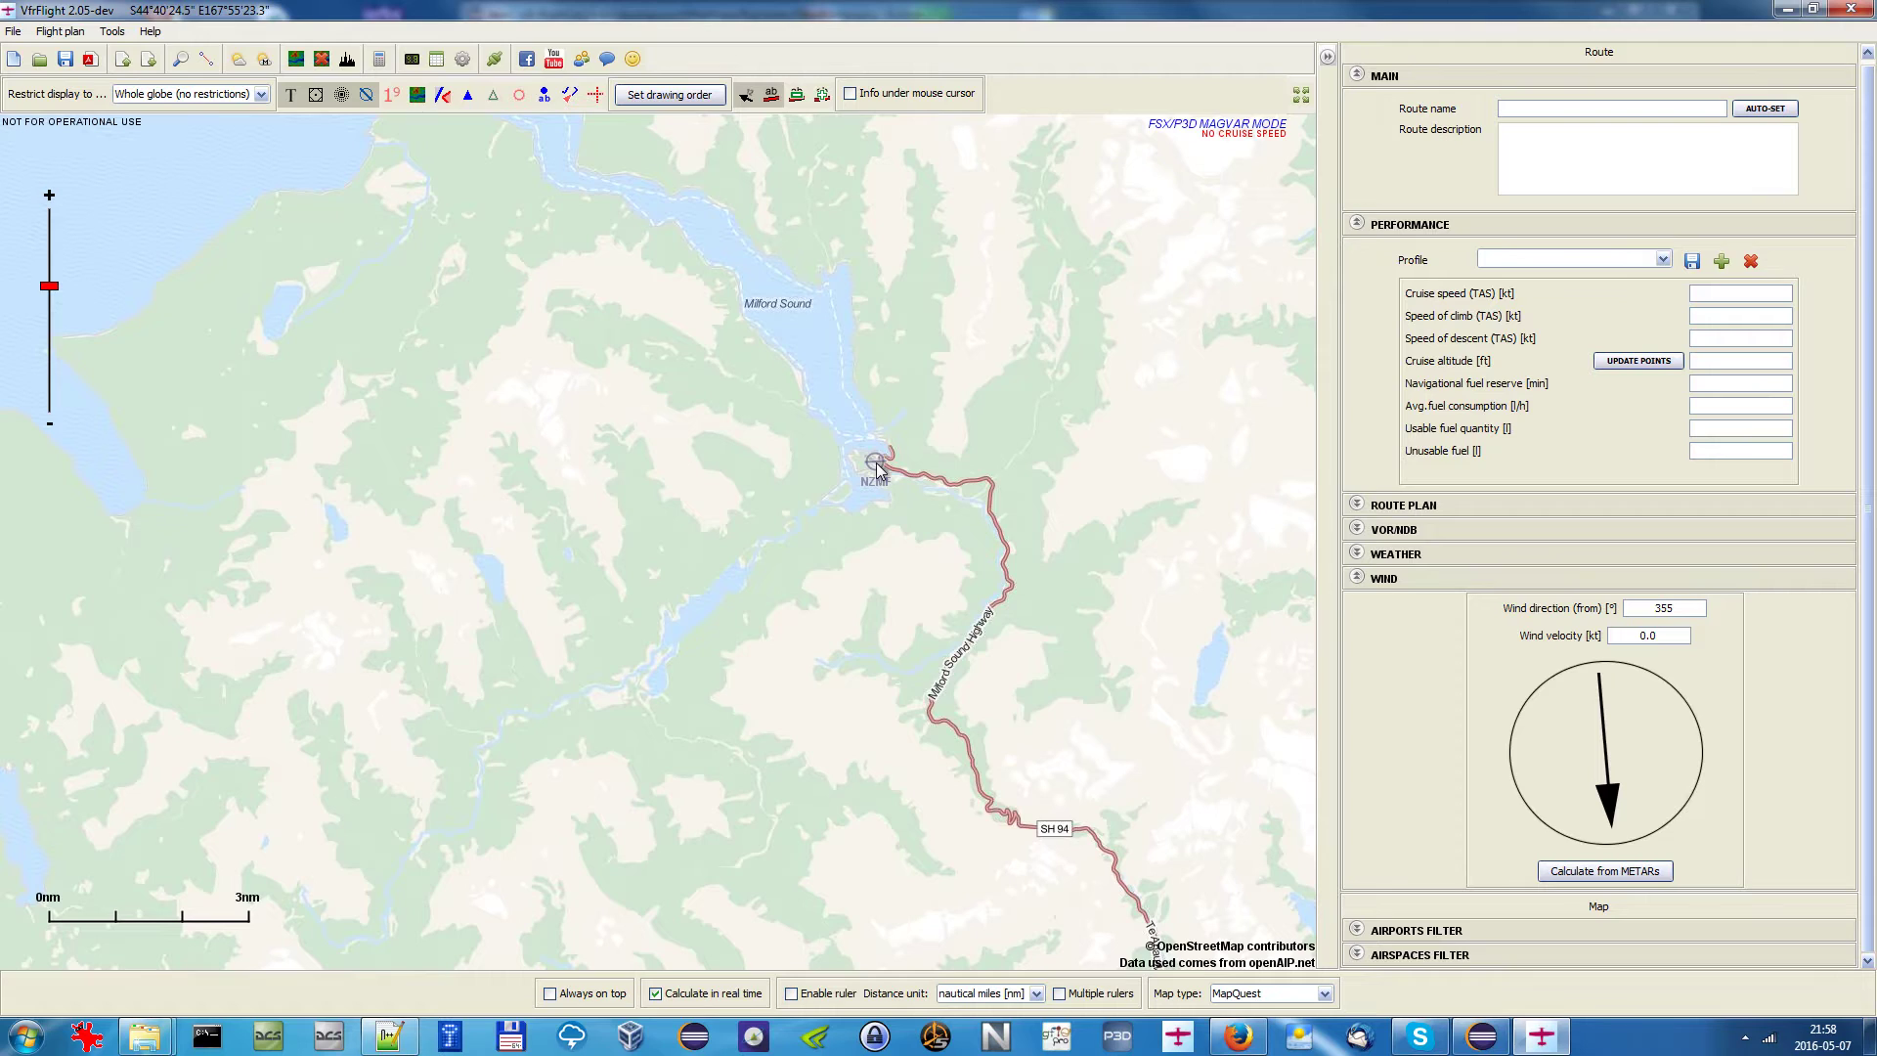
Compute NZMF's maximum gliding range polygon with the 1500 ft settings and open the terrain layer dialog.
{"action": "right_click", "coordinate": [877, 469]}
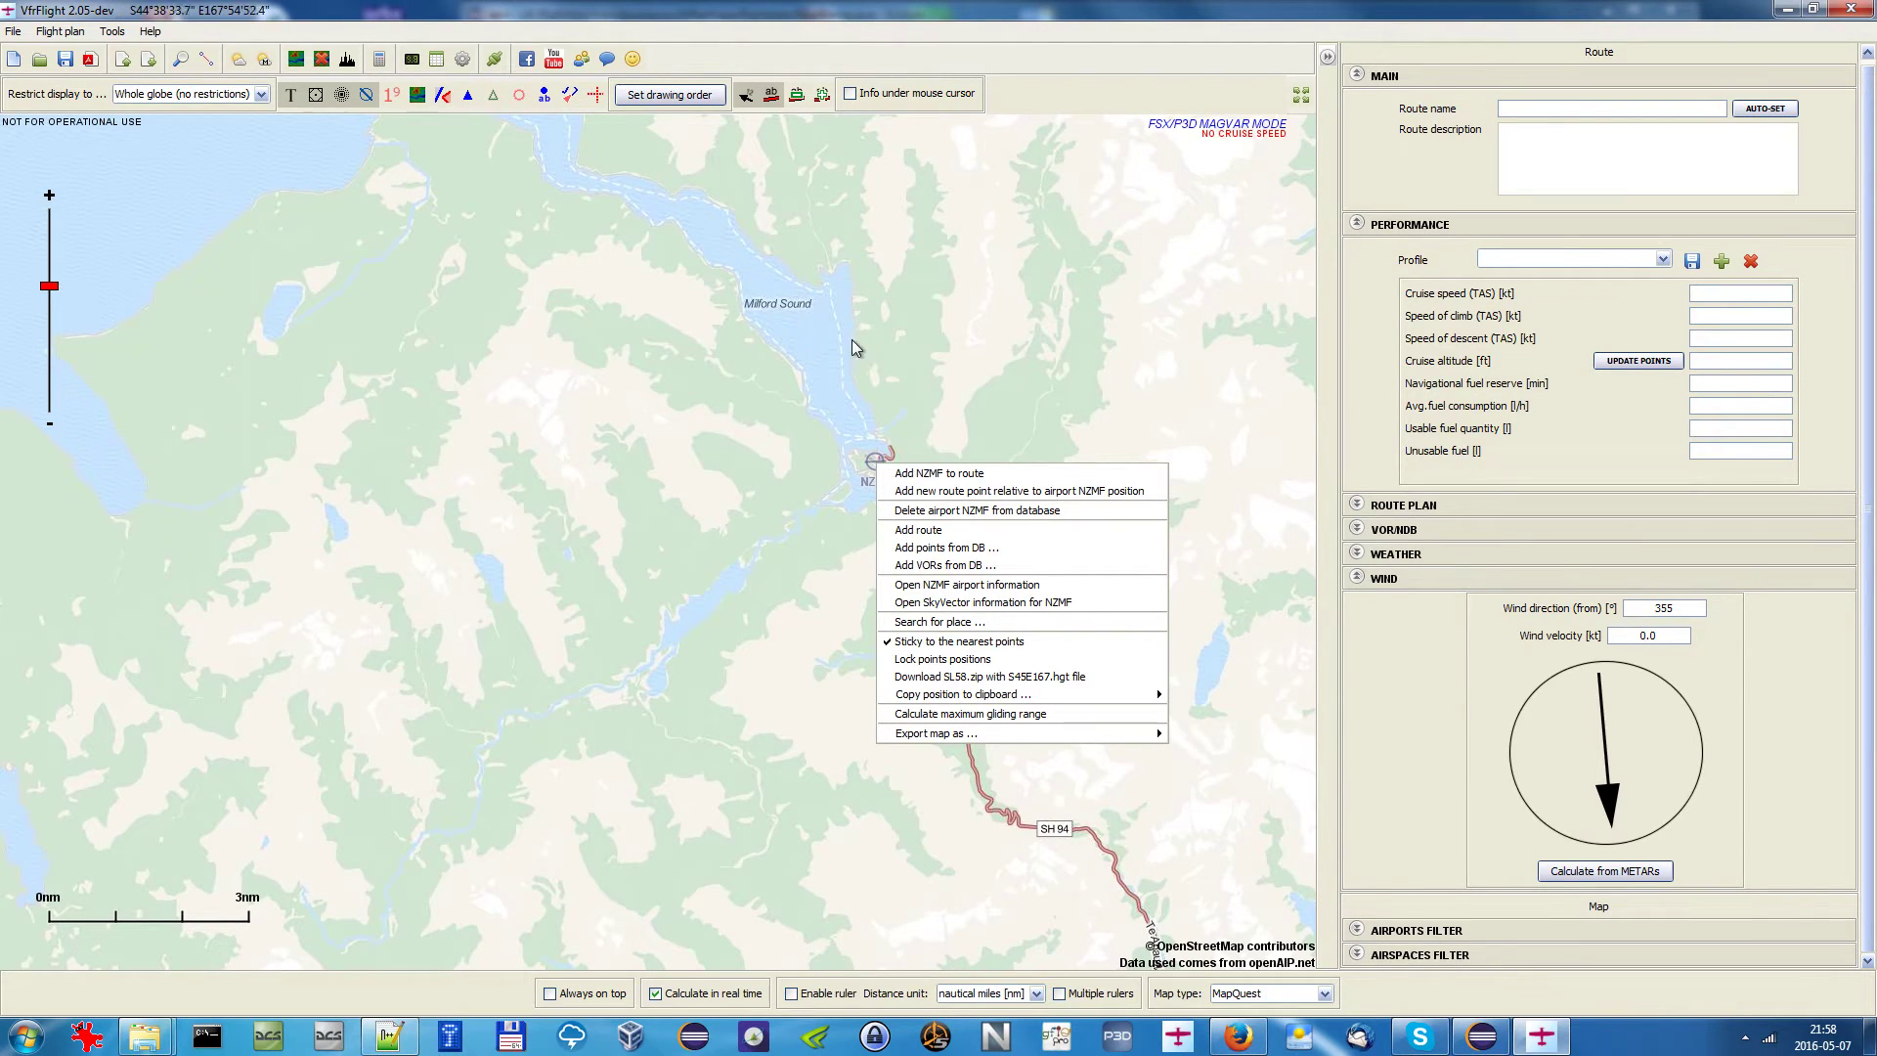
{"action": "left_click", "coordinate": [1017, 714]}
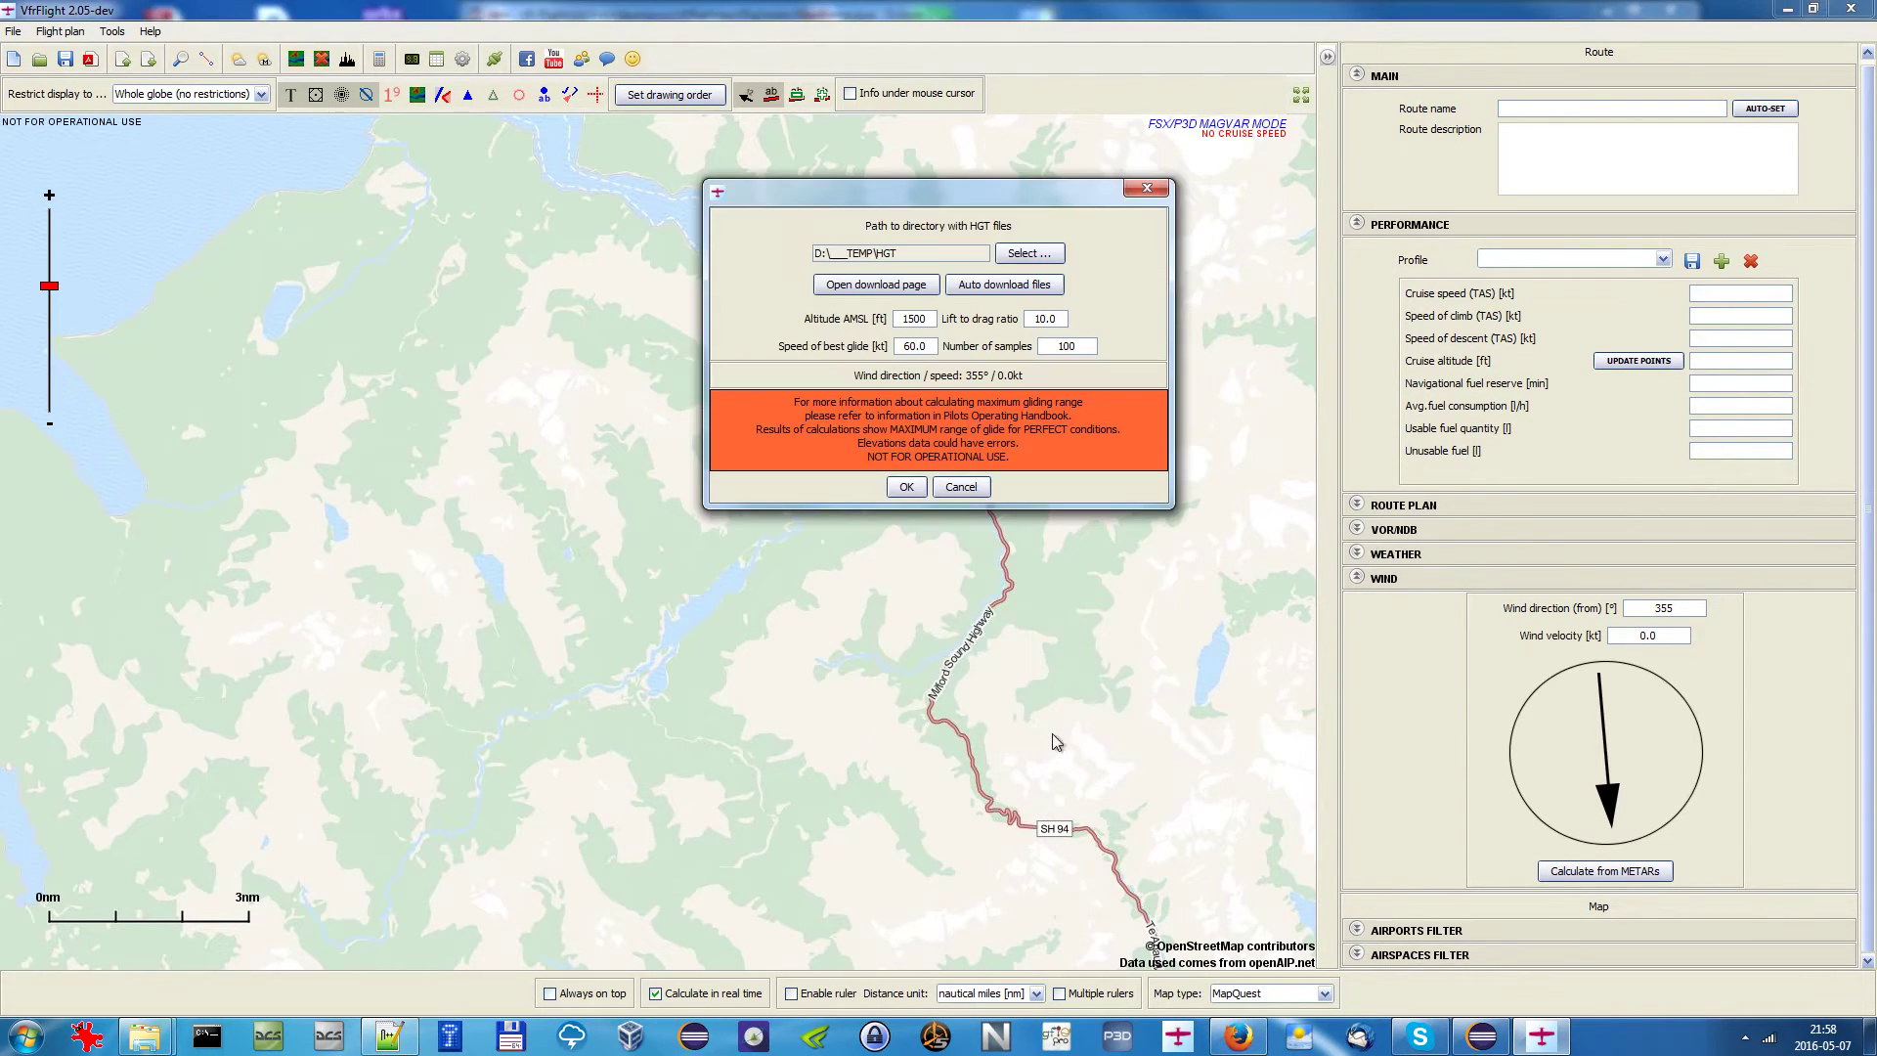
{"action": "left_click", "coordinate": [906, 487]}
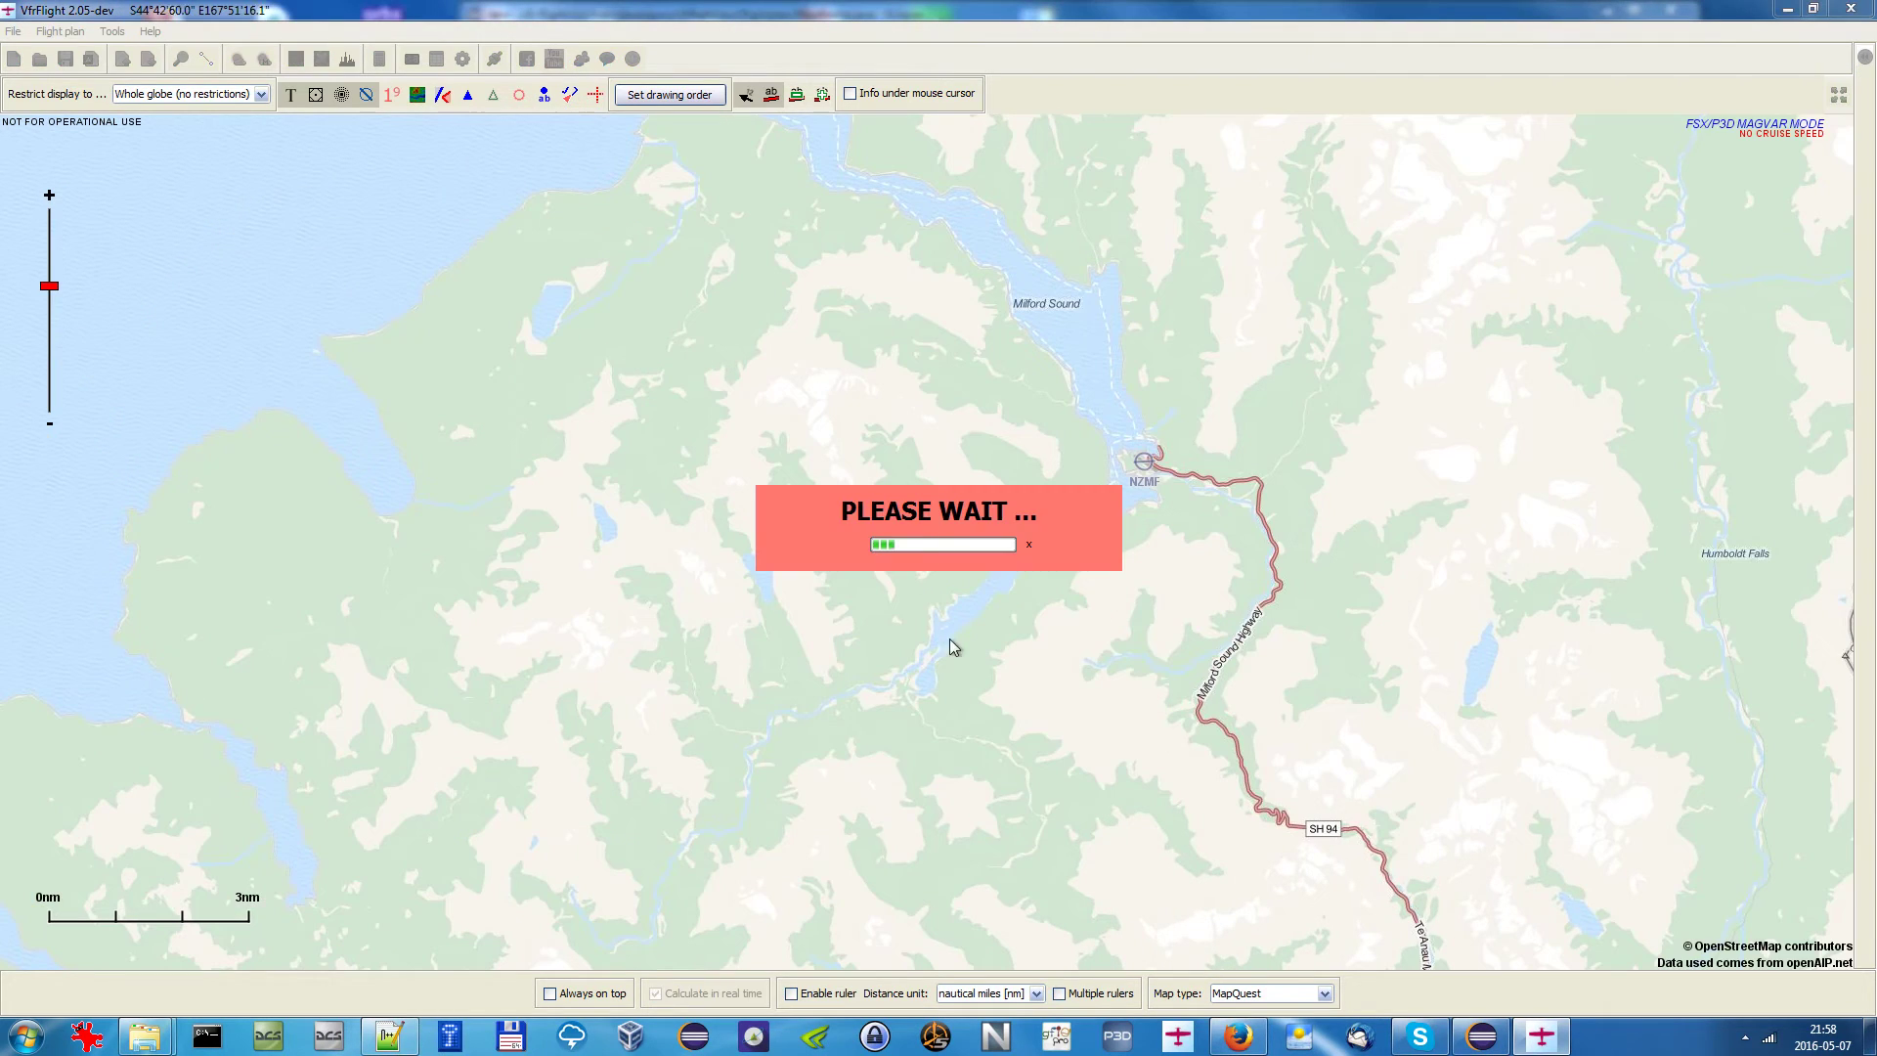
{"action": "scroll", "coordinate": [932, 483], "scroll_direction": "up", "scroll_amount": 2}
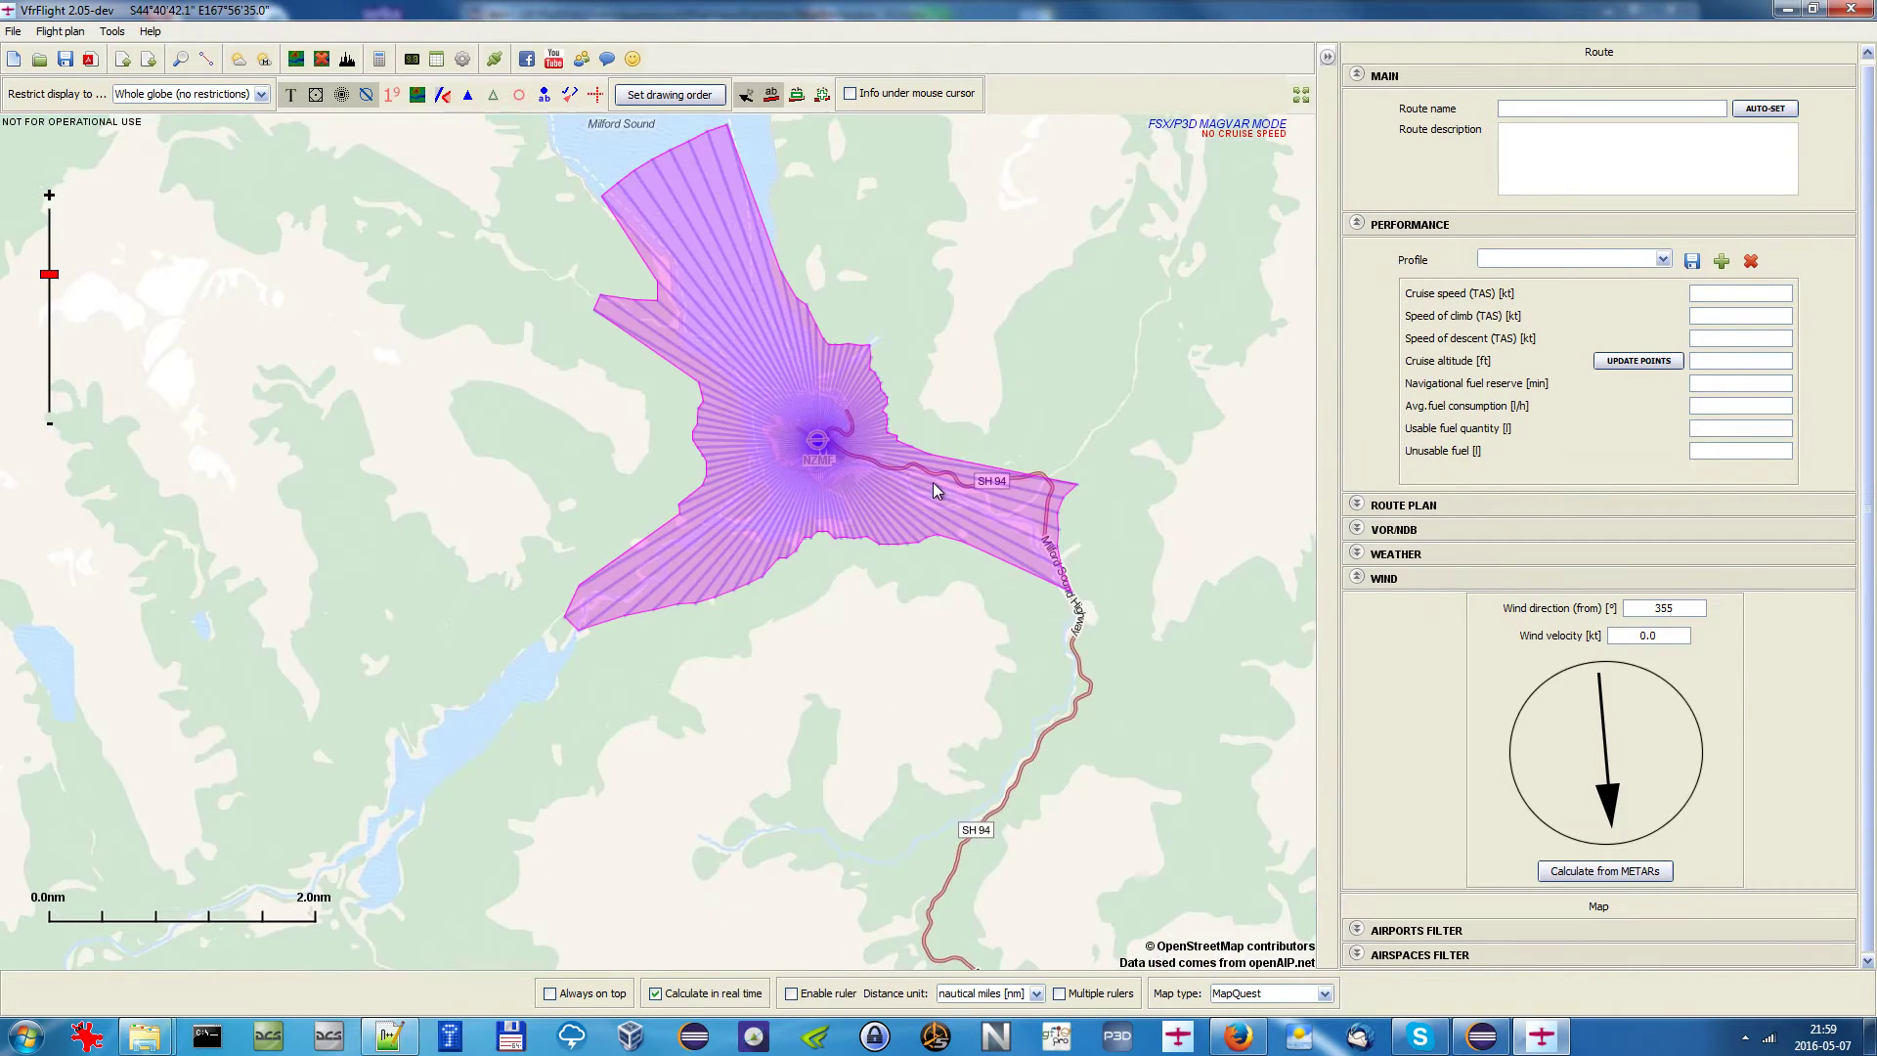
{"action": "left_click_drag", "start_coordinate": [1021, 376], "coordinate": [971, 329]}
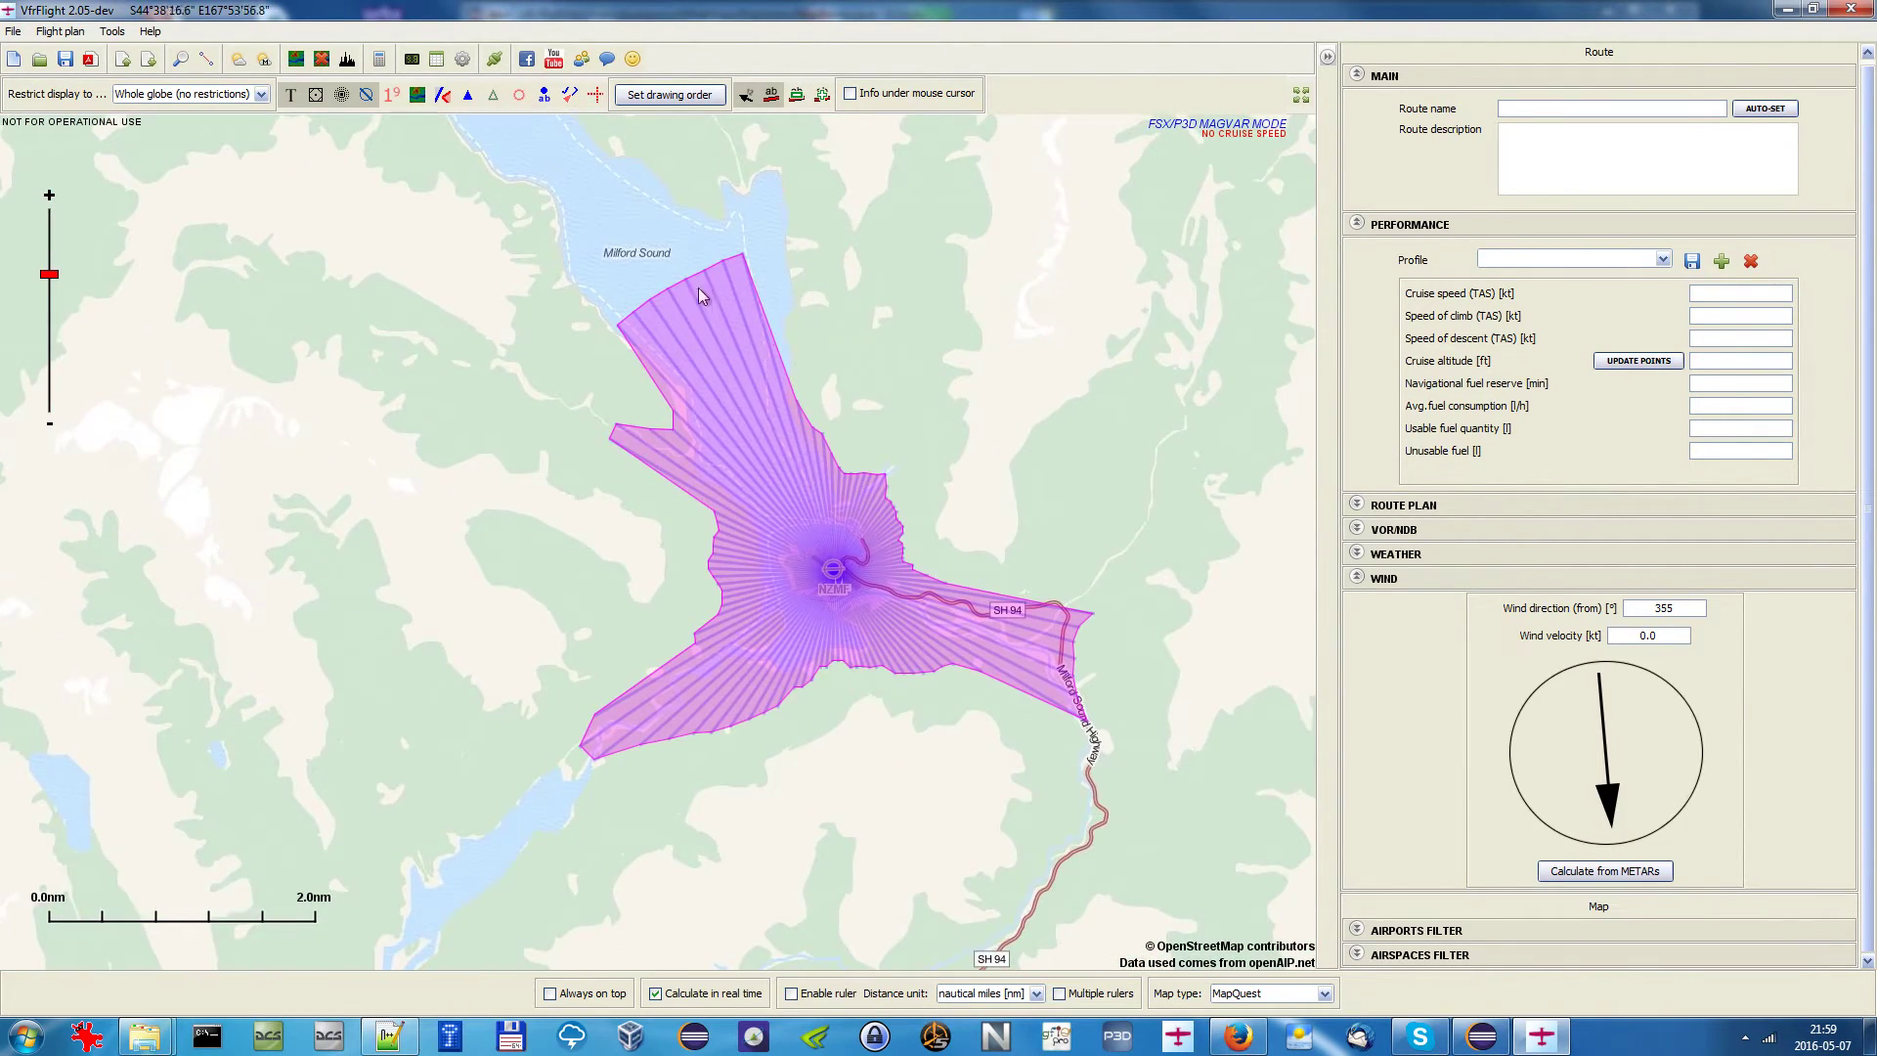
{"action": "scroll", "coordinate": [893, 385], "scroll_direction": "down", "scroll_amount": 2}
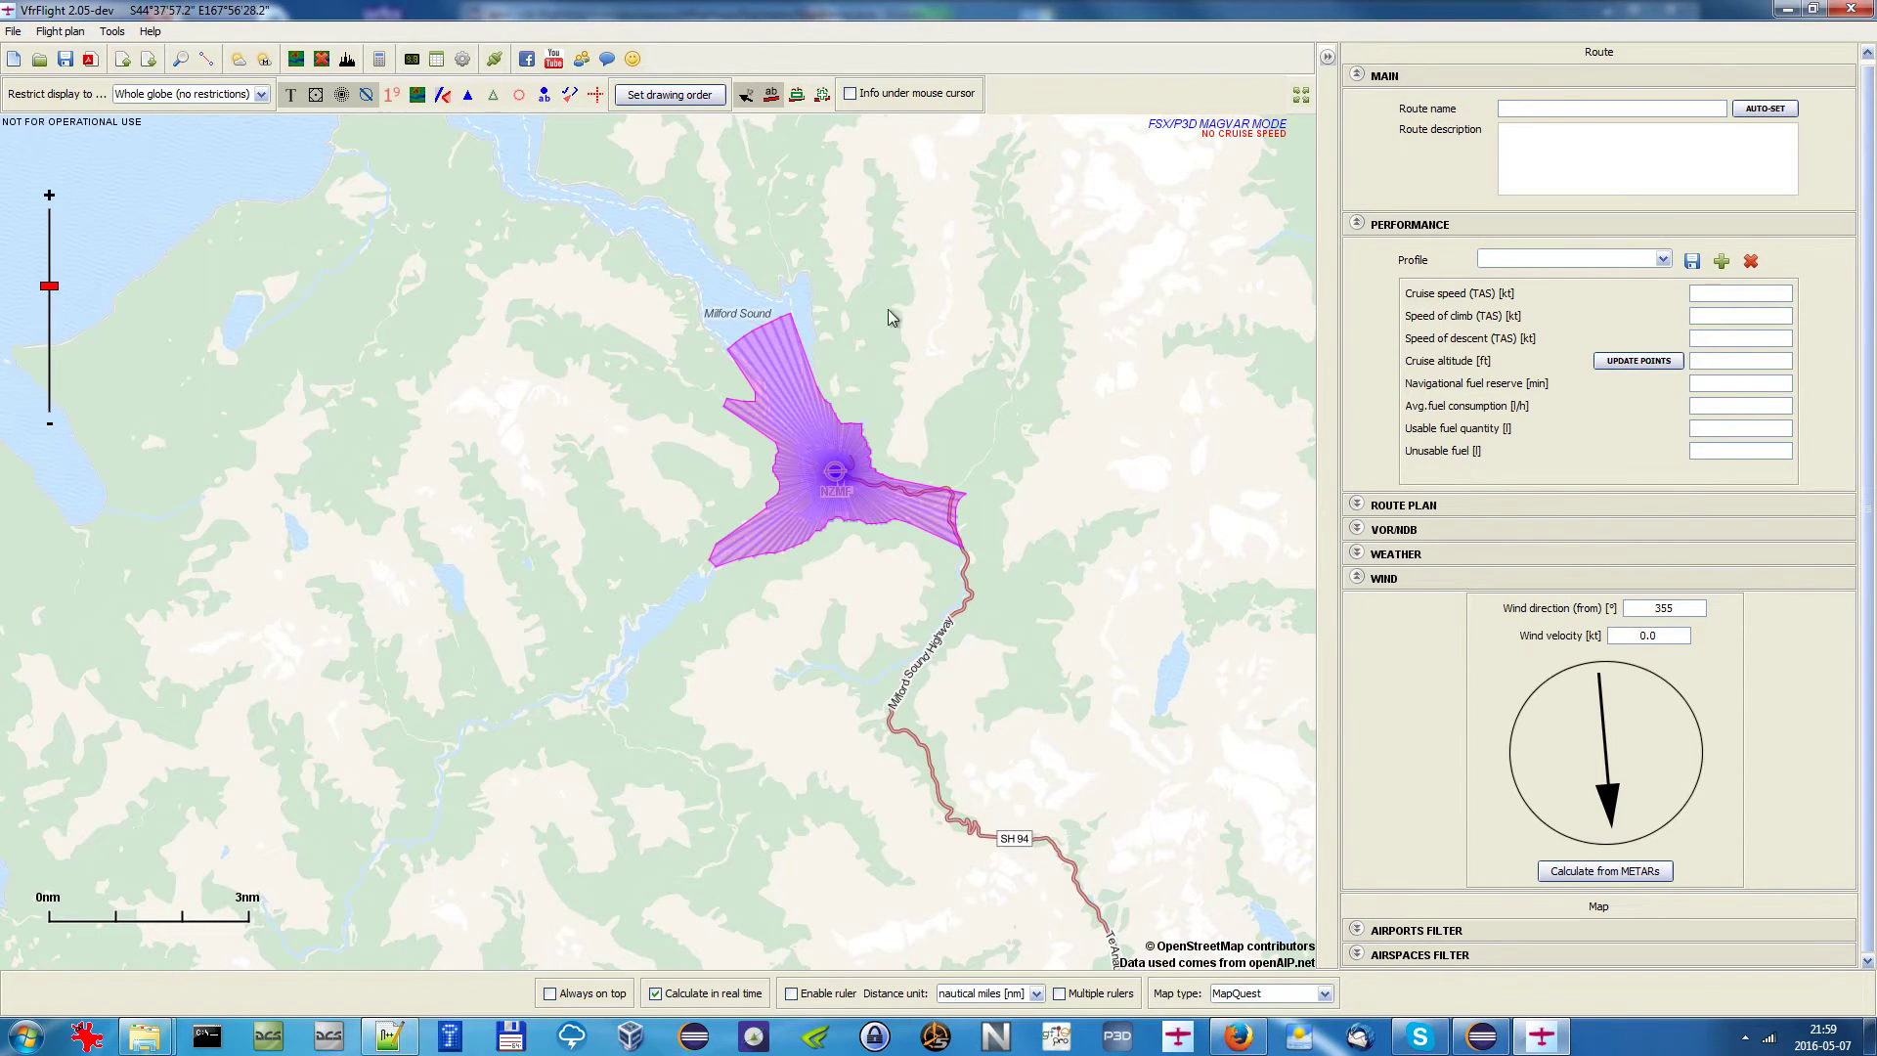
{"action": "left_click", "coordinate": [295, 58]}
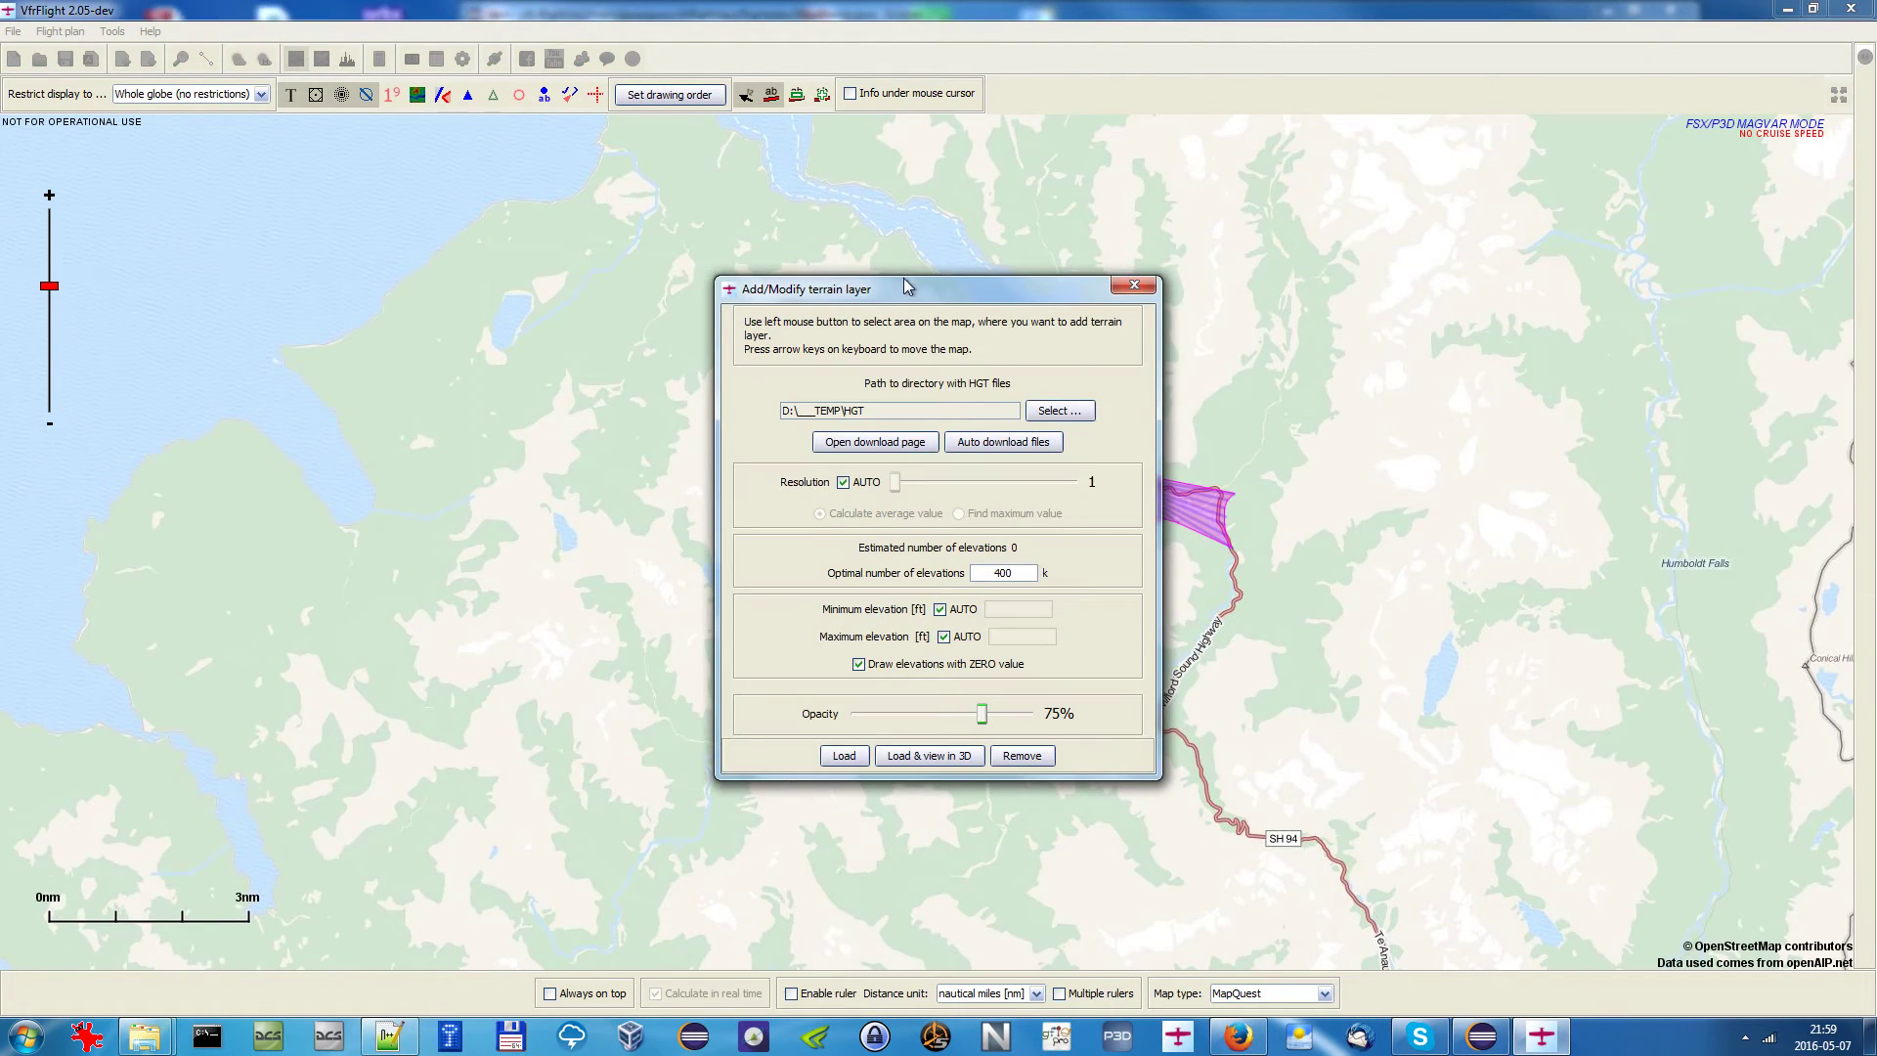
Load terrain elevations for a rectangle marked around the gliding polygon.
{"action": "left_click_drag", "start_coordinate": [348, 248], "coordinate": [257, 228]}
{"action": "left_click_drag", "start_coordinate": [878, 261], "coordinate": [1307, 650]}
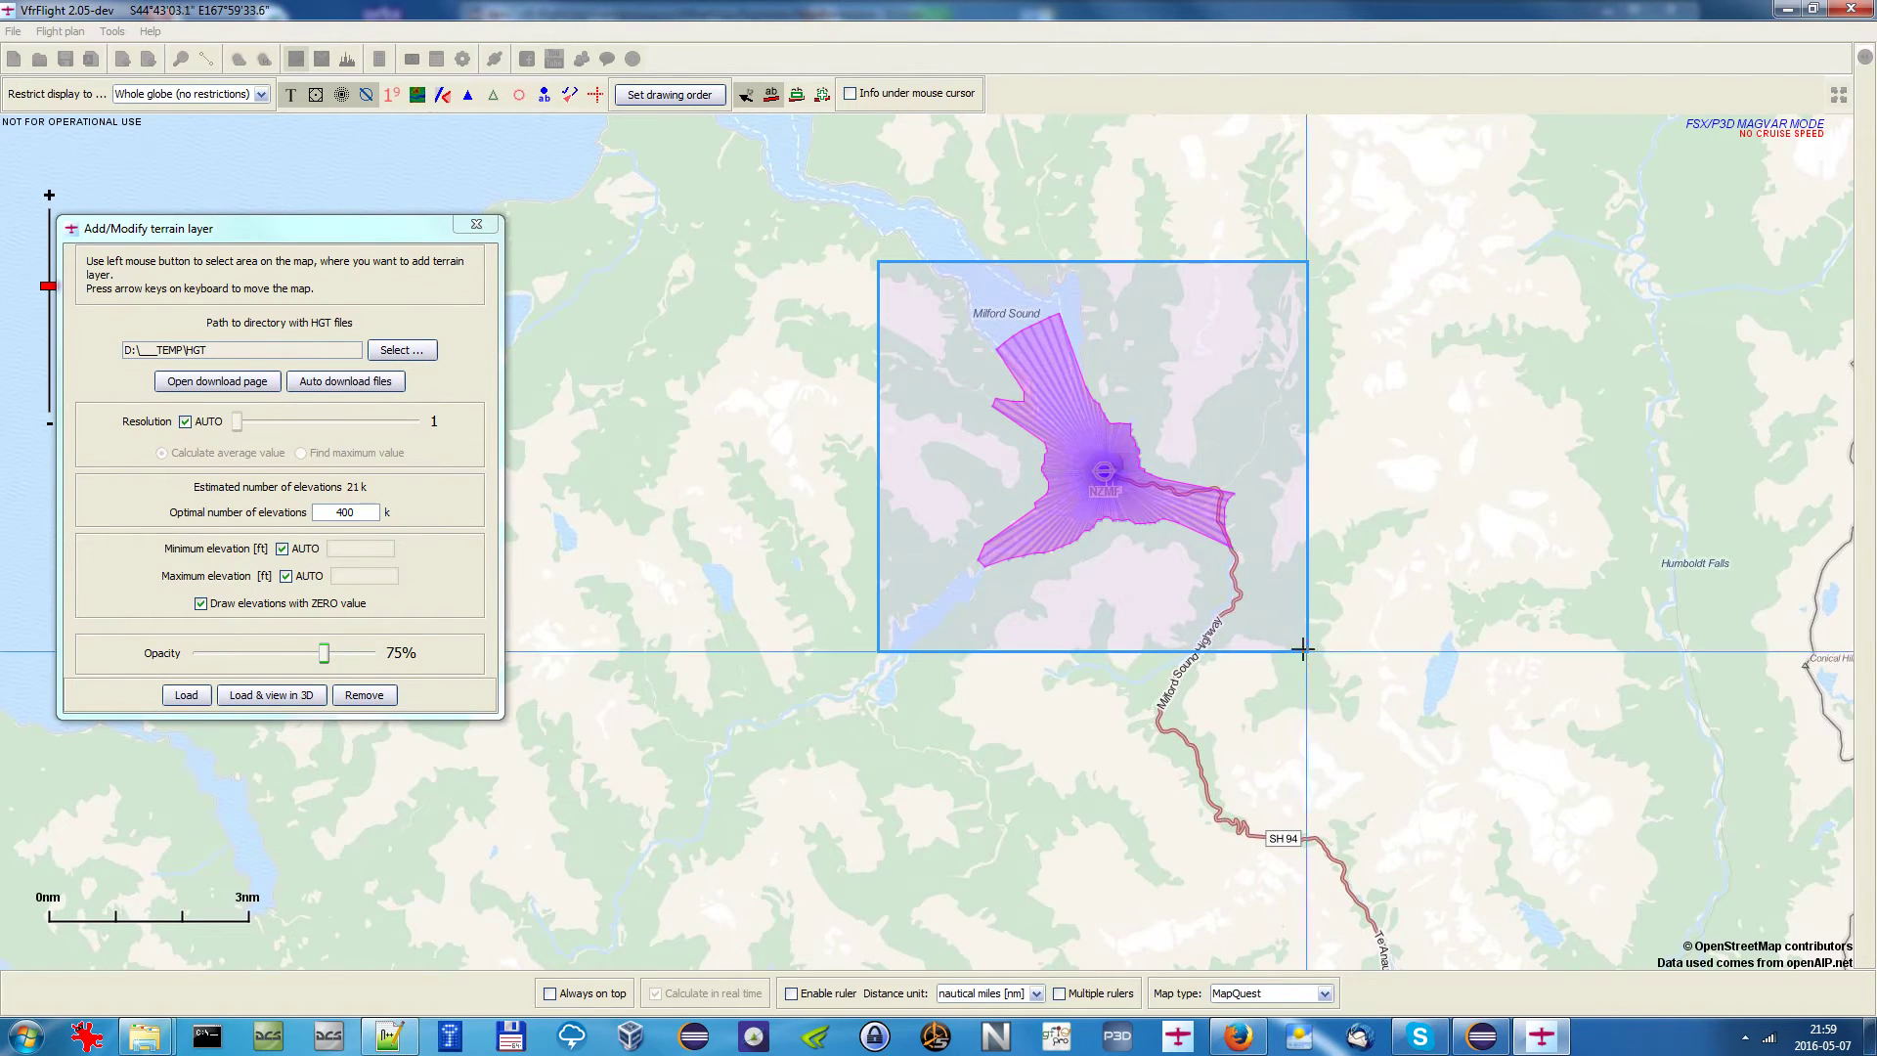
{"action": "left_click", "coordinate": [187, 696]}
Enable 'Info under mouse cursor' and scroll the Route panel to the Terrain Layer Filter.
{"action": "scroll", "coordinate": [880, 393], "scroll_direction": "up", "scroll_amount": 1}
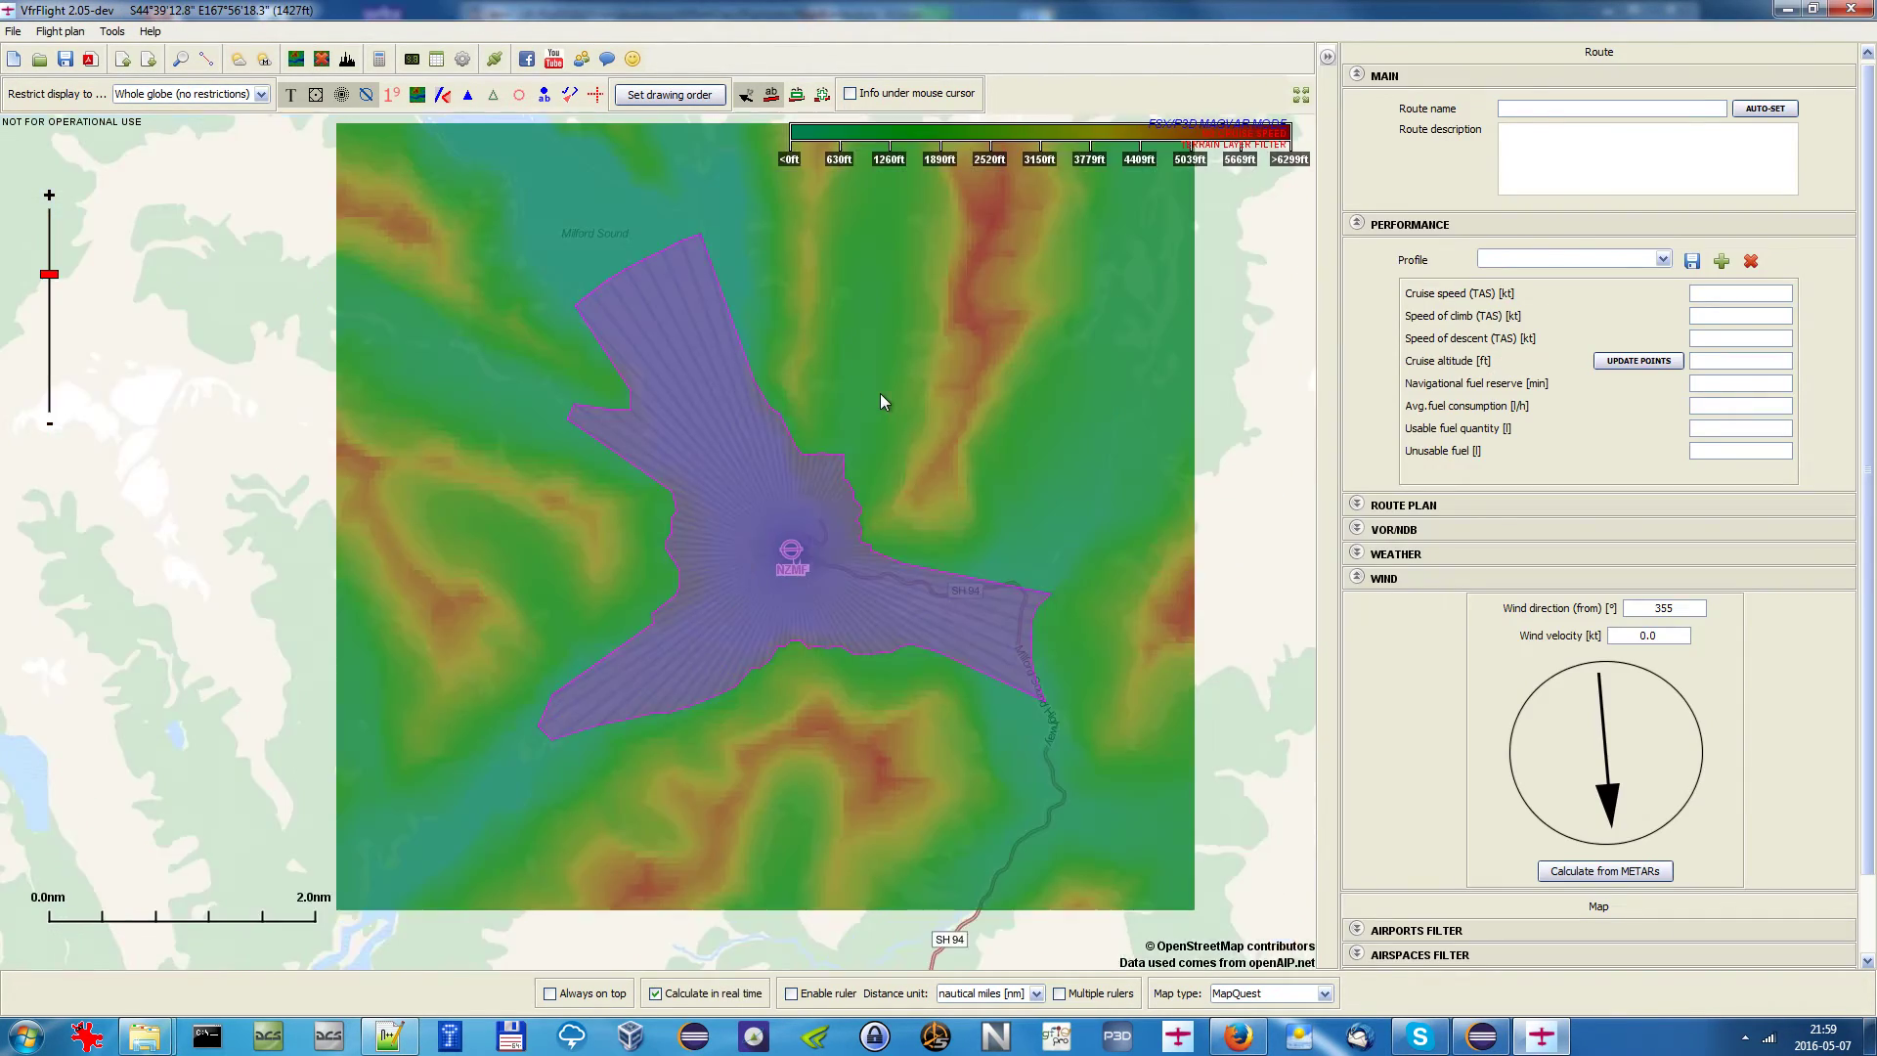
{"action": "left_click", "coordinate": [849, 93]}
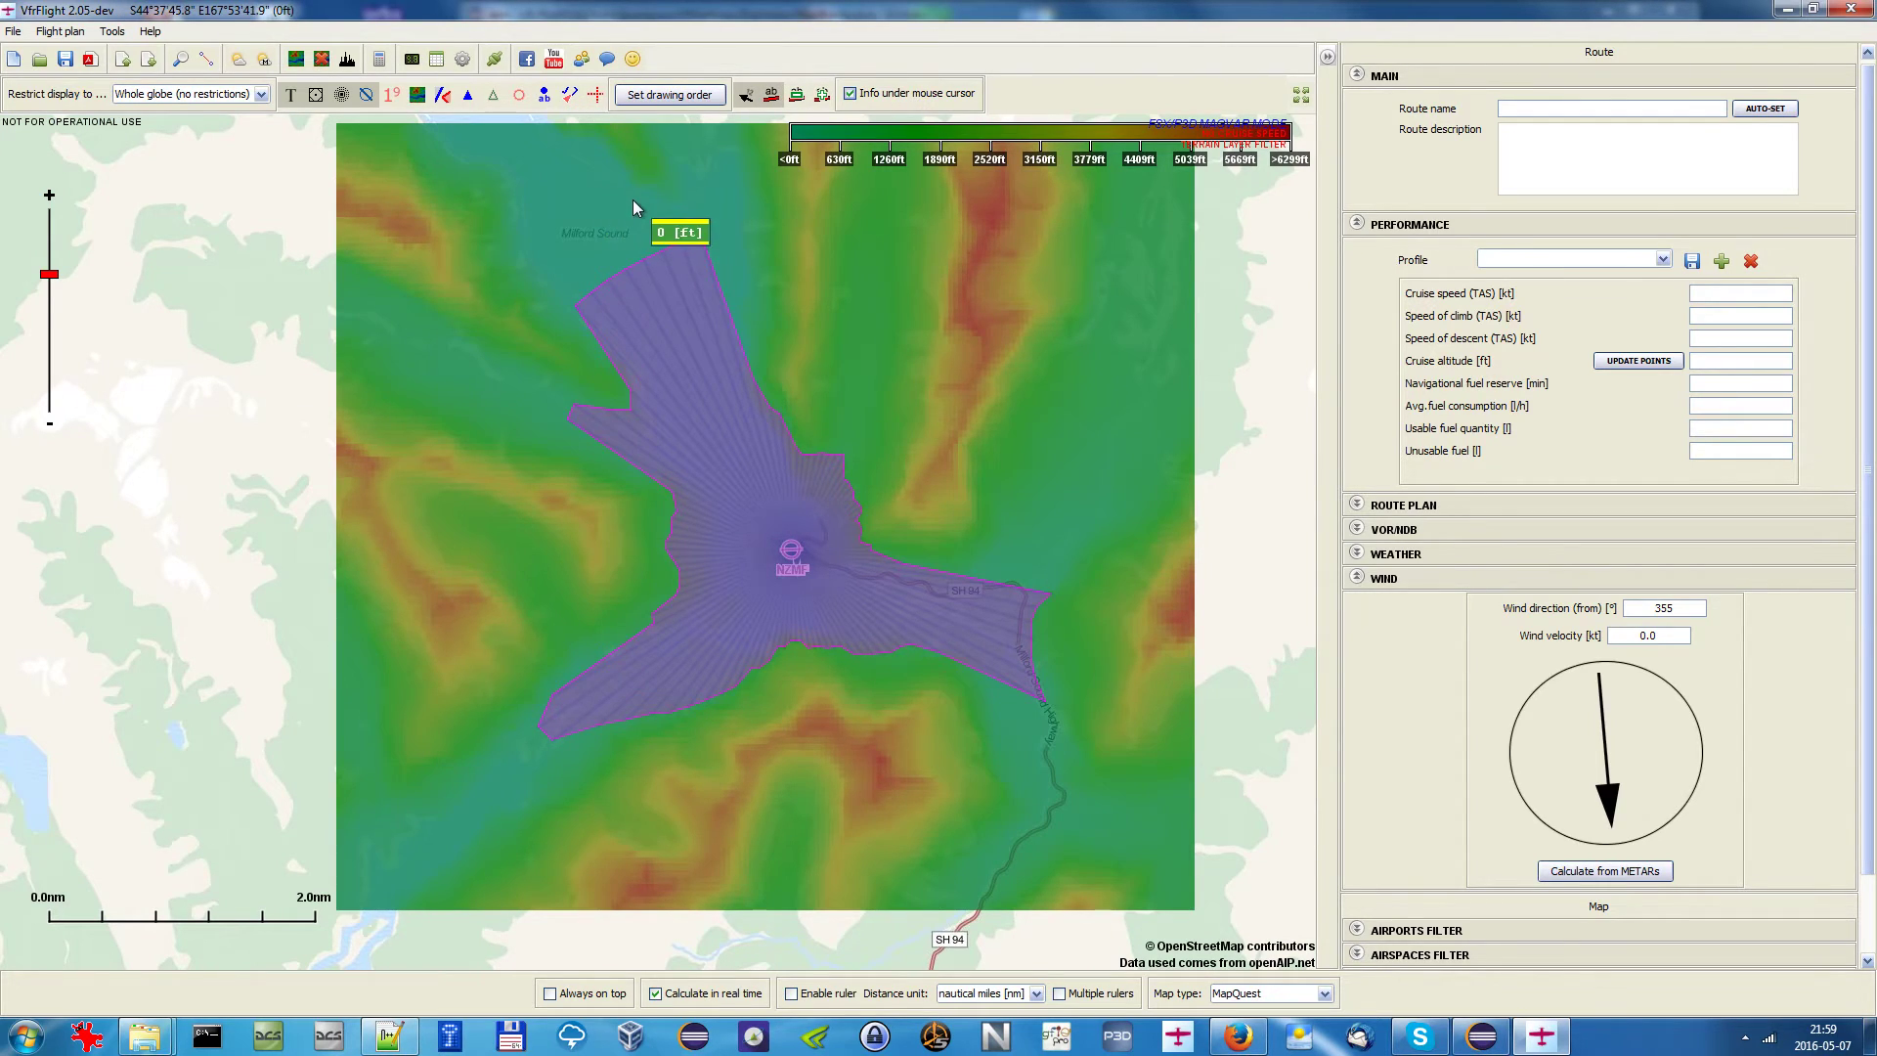
{"action": "scroll", "coordinate": [633, 200], "scroll_direction": "down", "scroll_amount": 1}
{"action": "scroll", "coordinate": [653, 182], "scroll_direction": "up", "scroll_amount": 1}
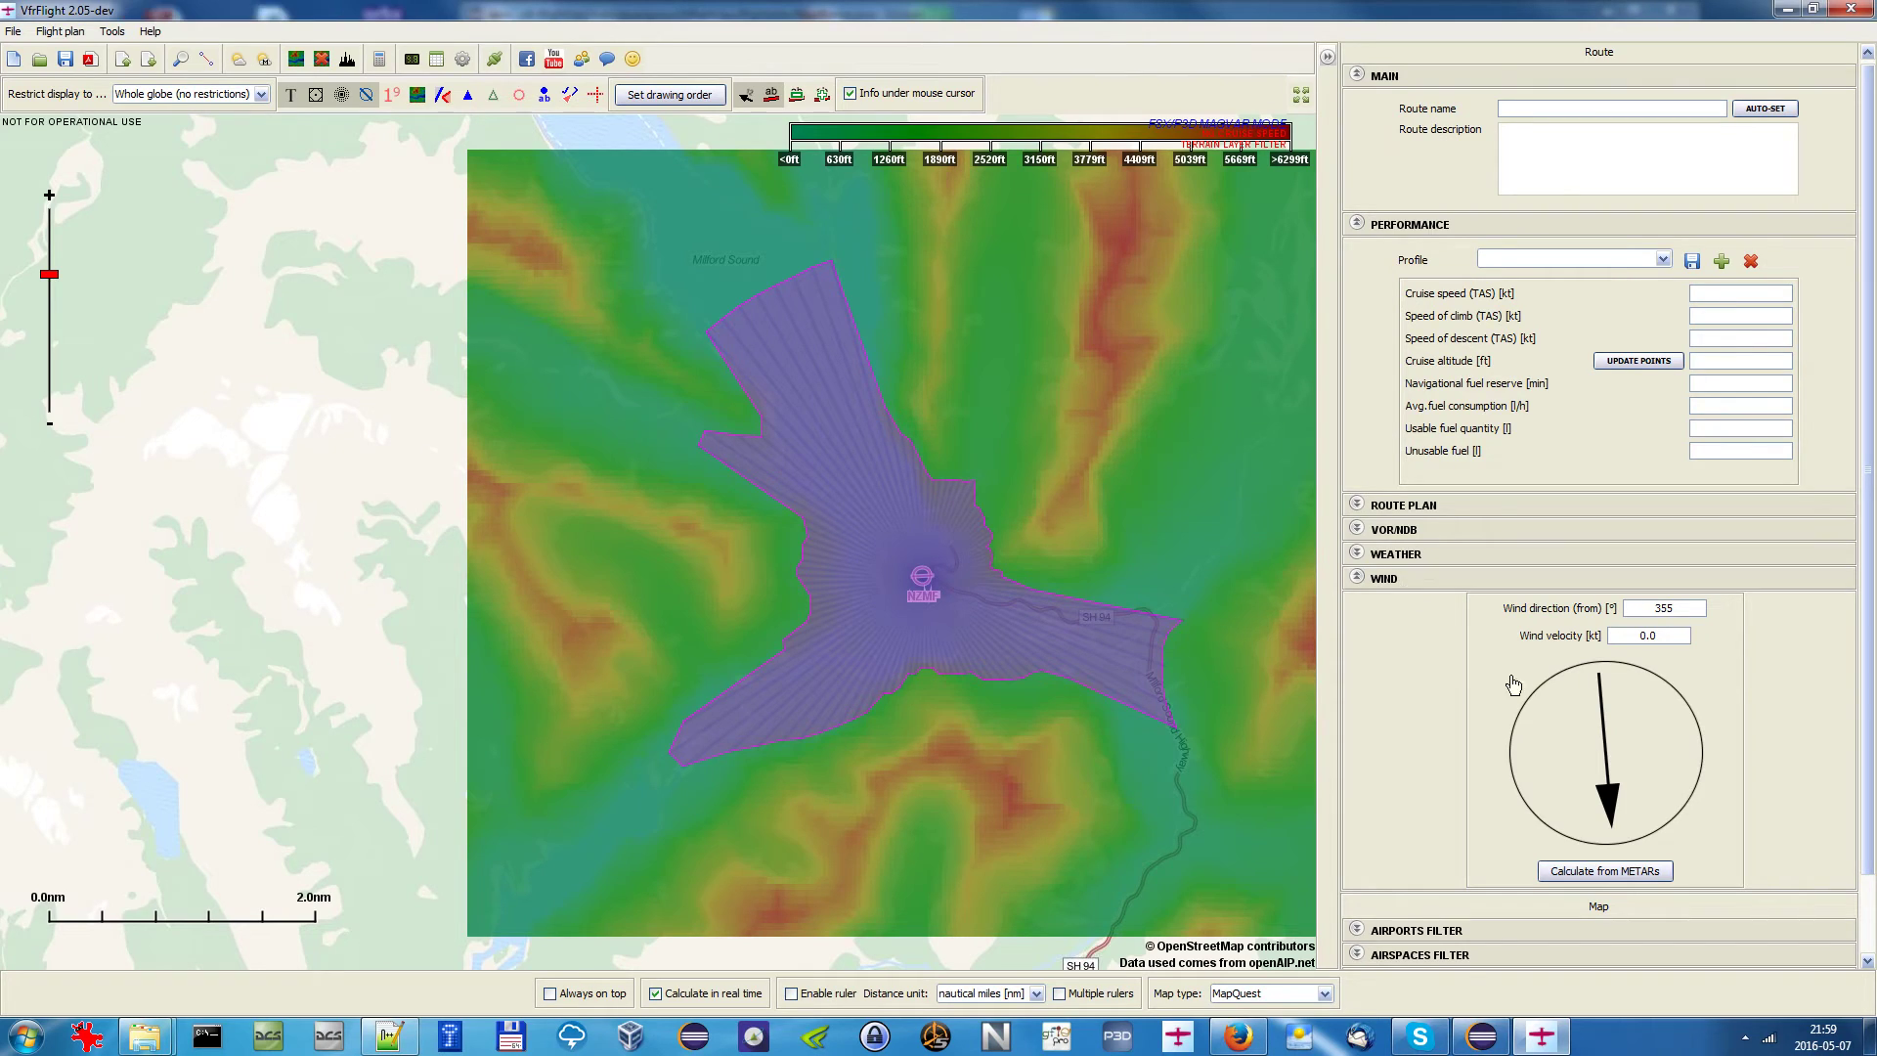
{"action": "scroll", "coordinate": [1604, 749], "scroll_direction": "down", "scroll_amount": 3}
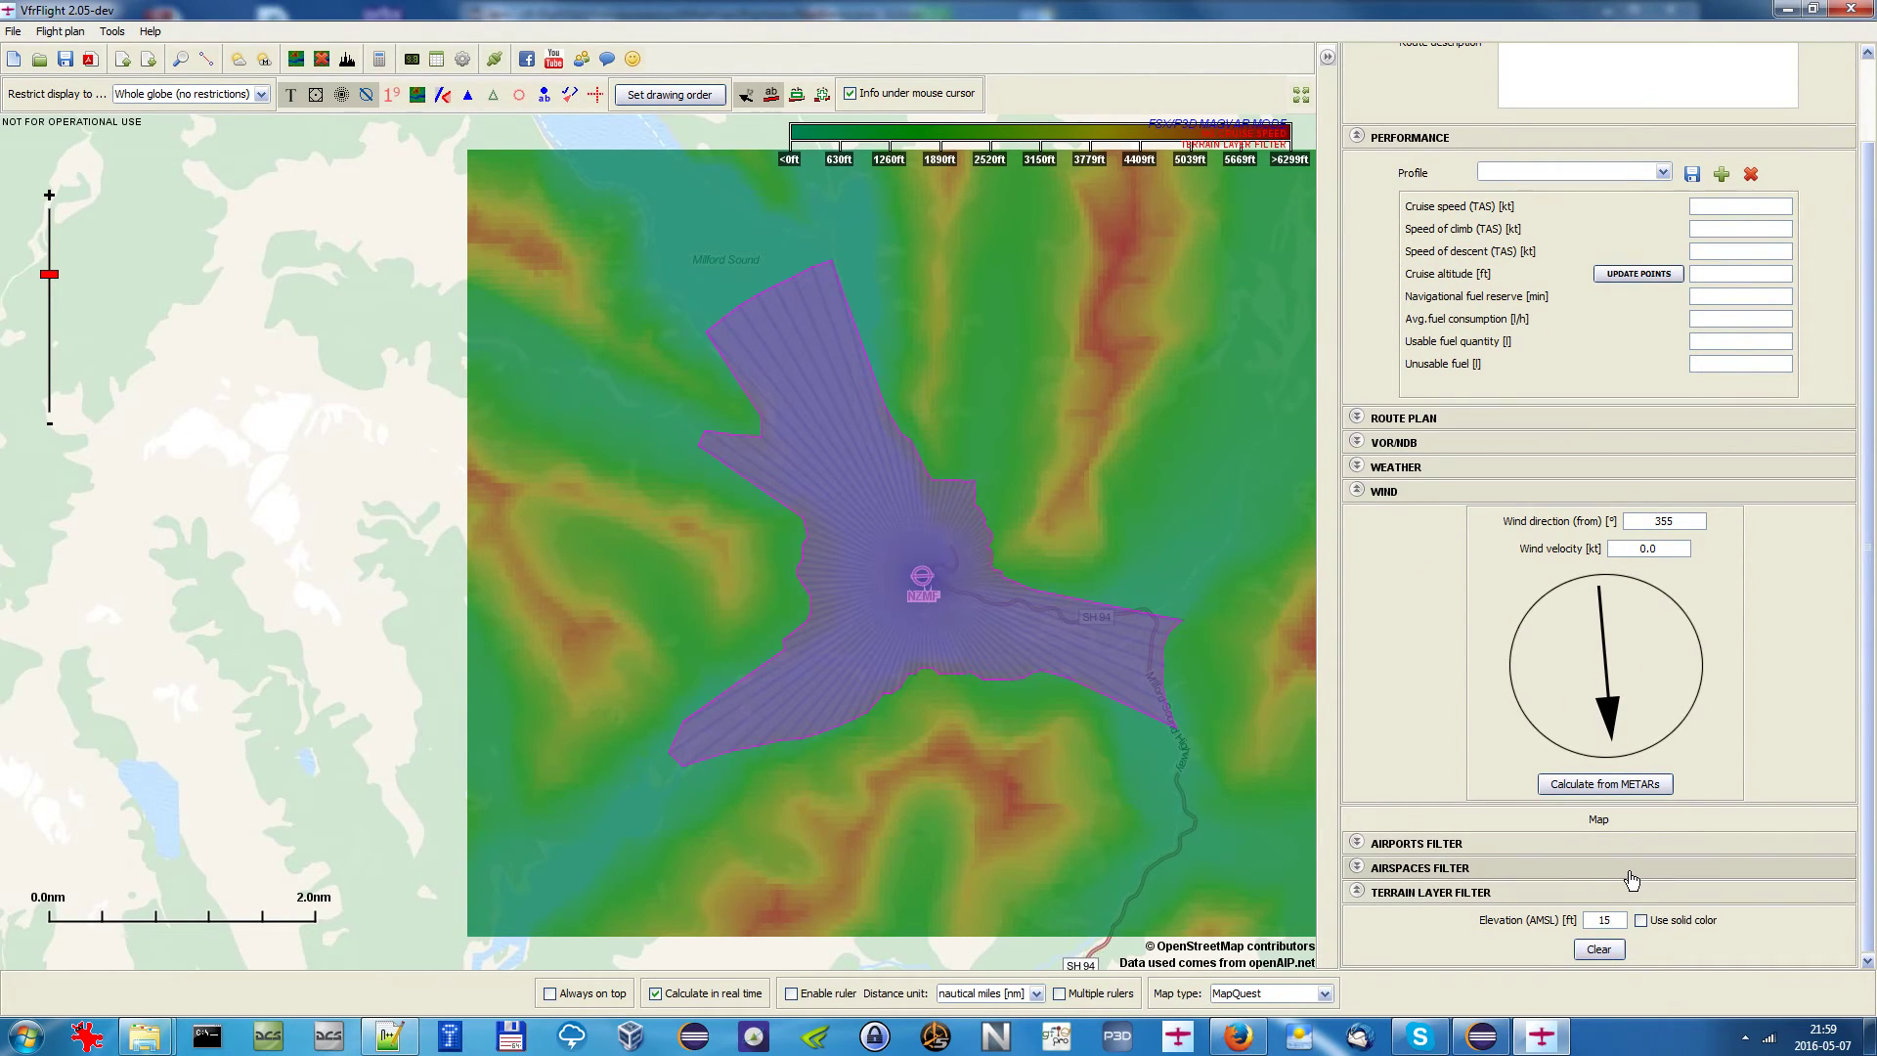
Apply the 1500 ft terrain filter and measure the distance from NZMF to the polygon's northern tip.
{"action": "key", "text": "Return"}
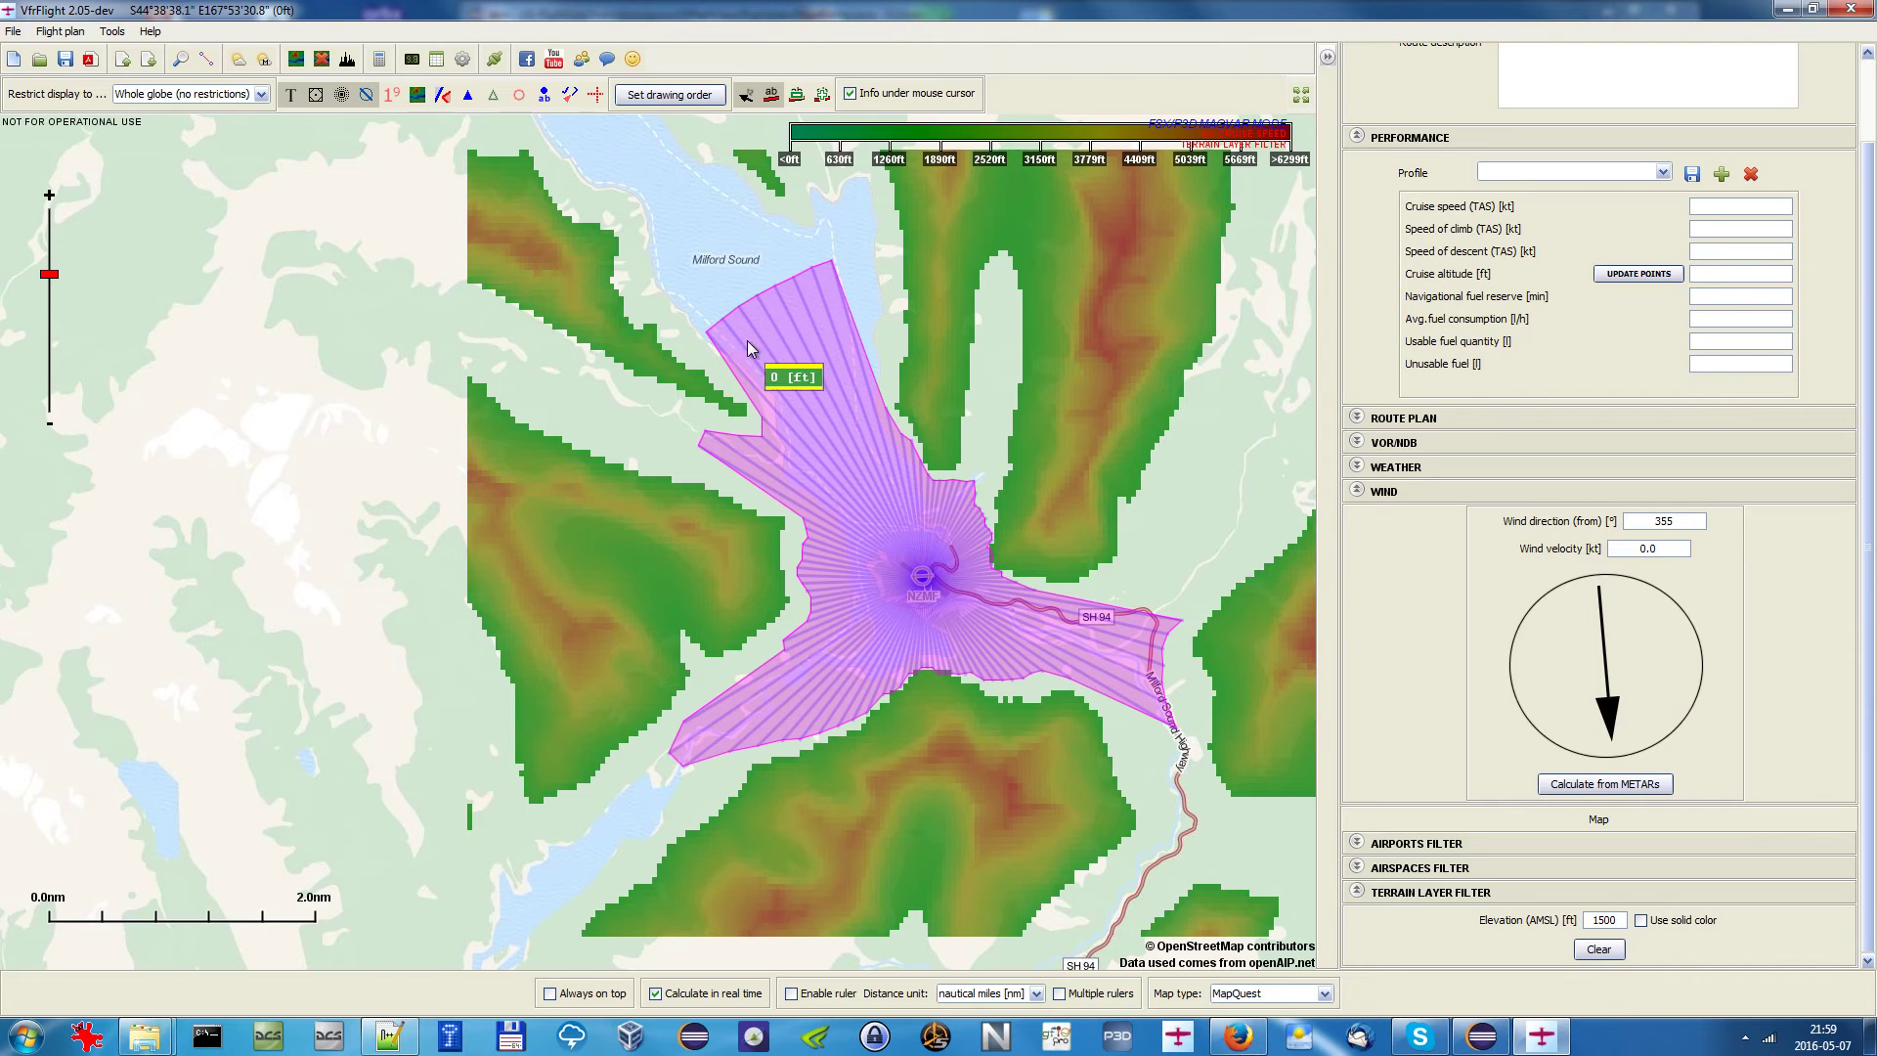
{"action": "left_click_drag", "start_coordinate": [913, 556], "coordinate": [767, 283]}
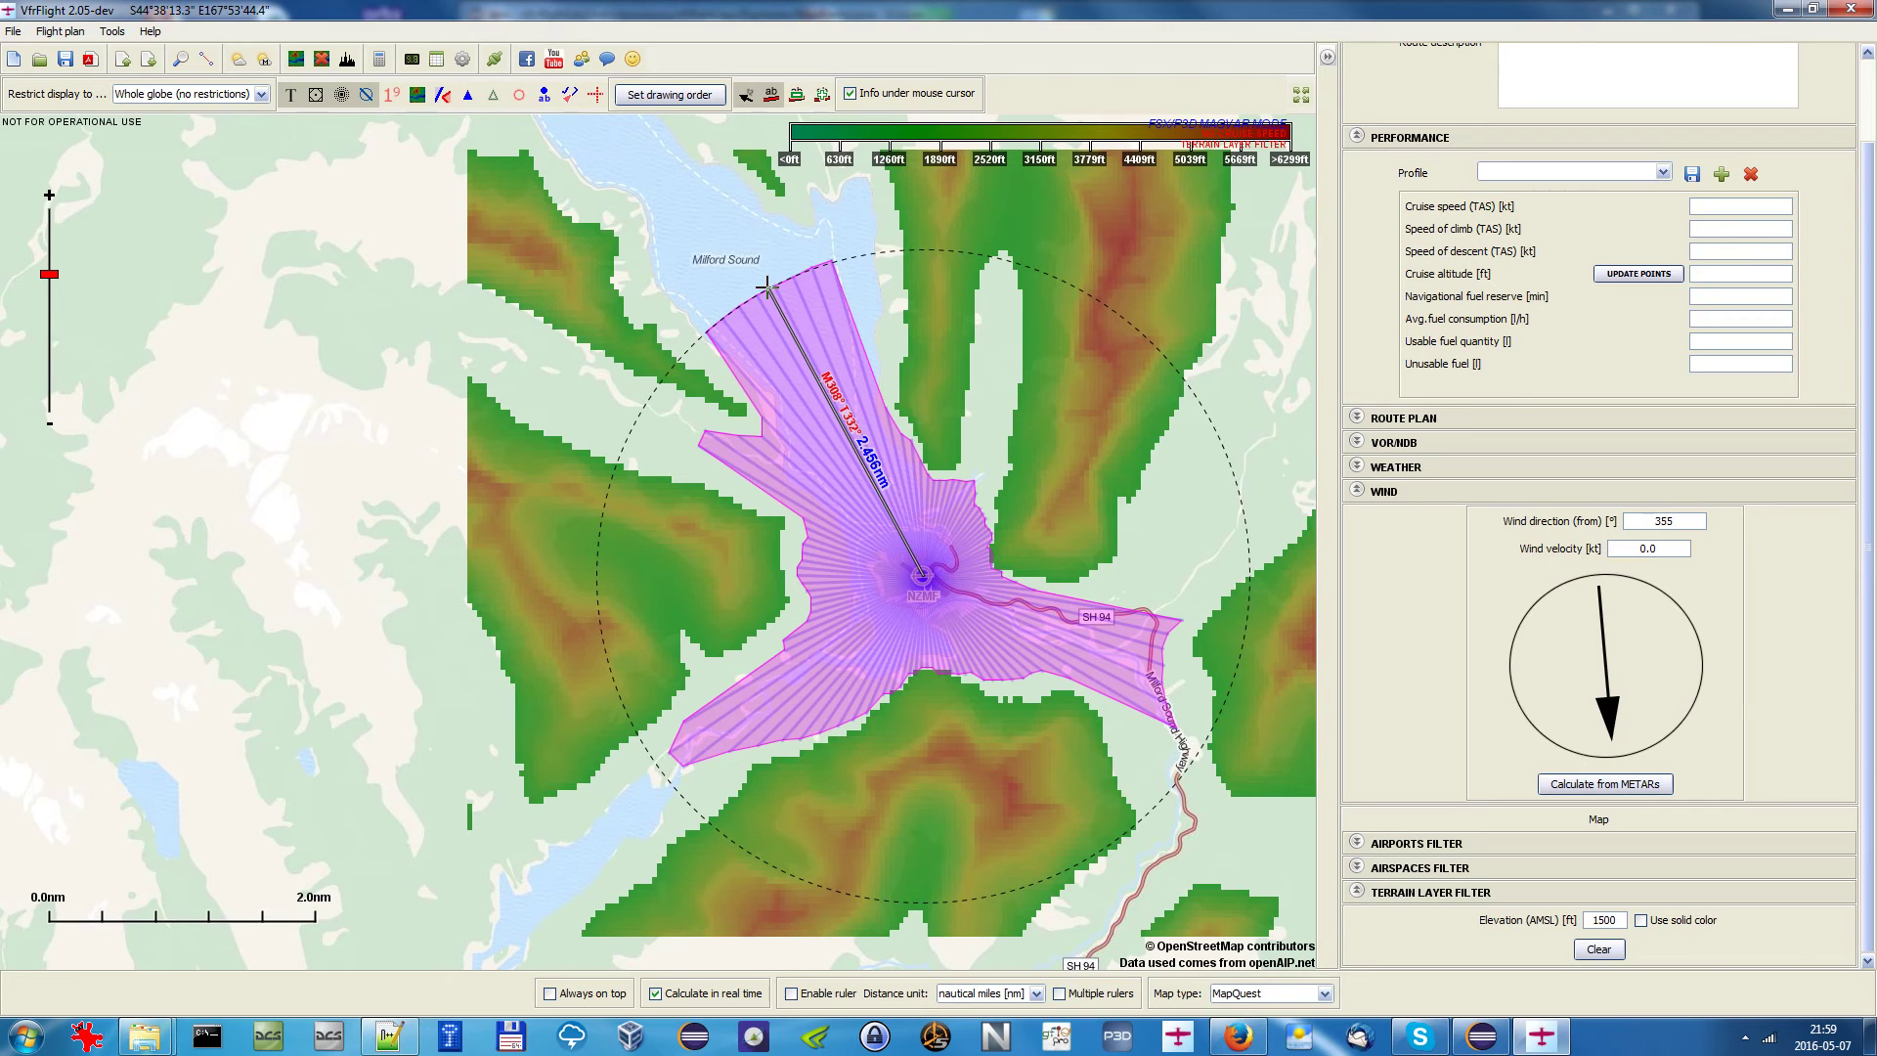
{"action": "left_click_drag", "start_coordinate": [768, 284], "coordinate": [767, 284]}
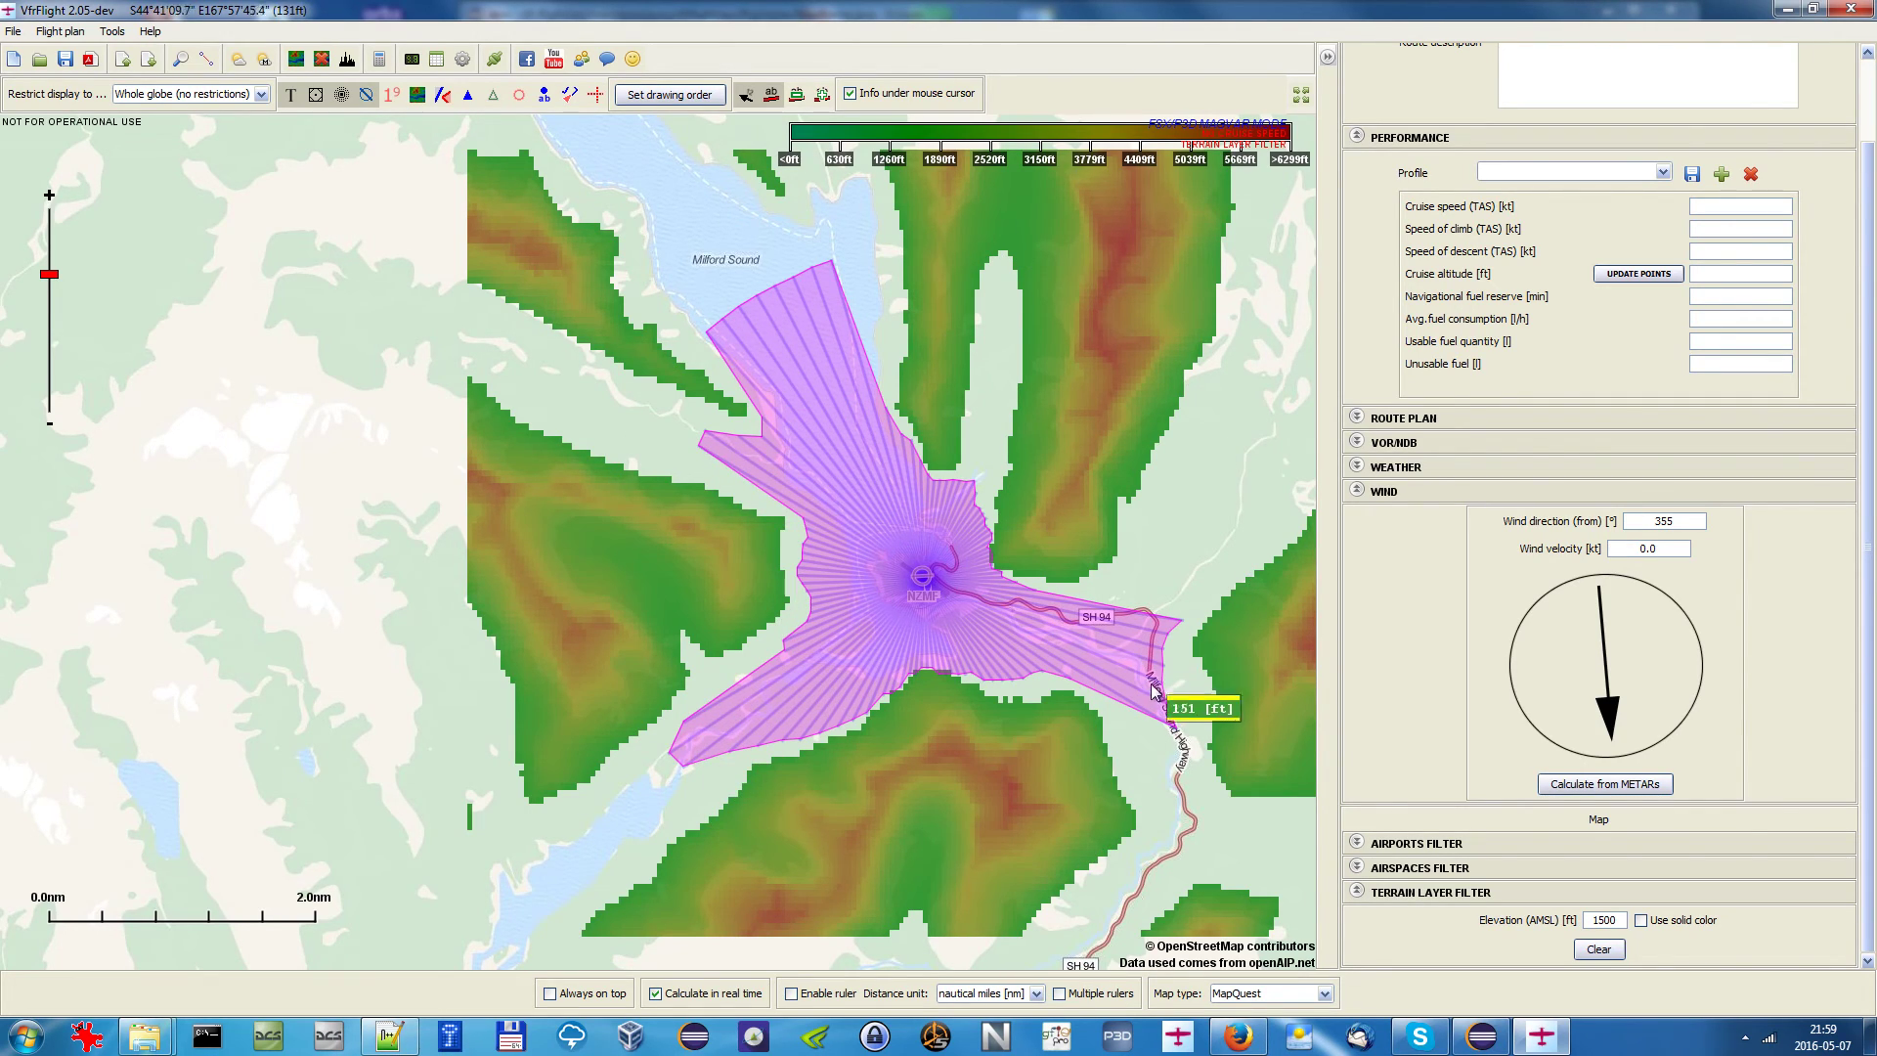
{"action": "scroll", "coordinate": [1056, 469], "scroll_direction": "down", "scroll_amount": 1}
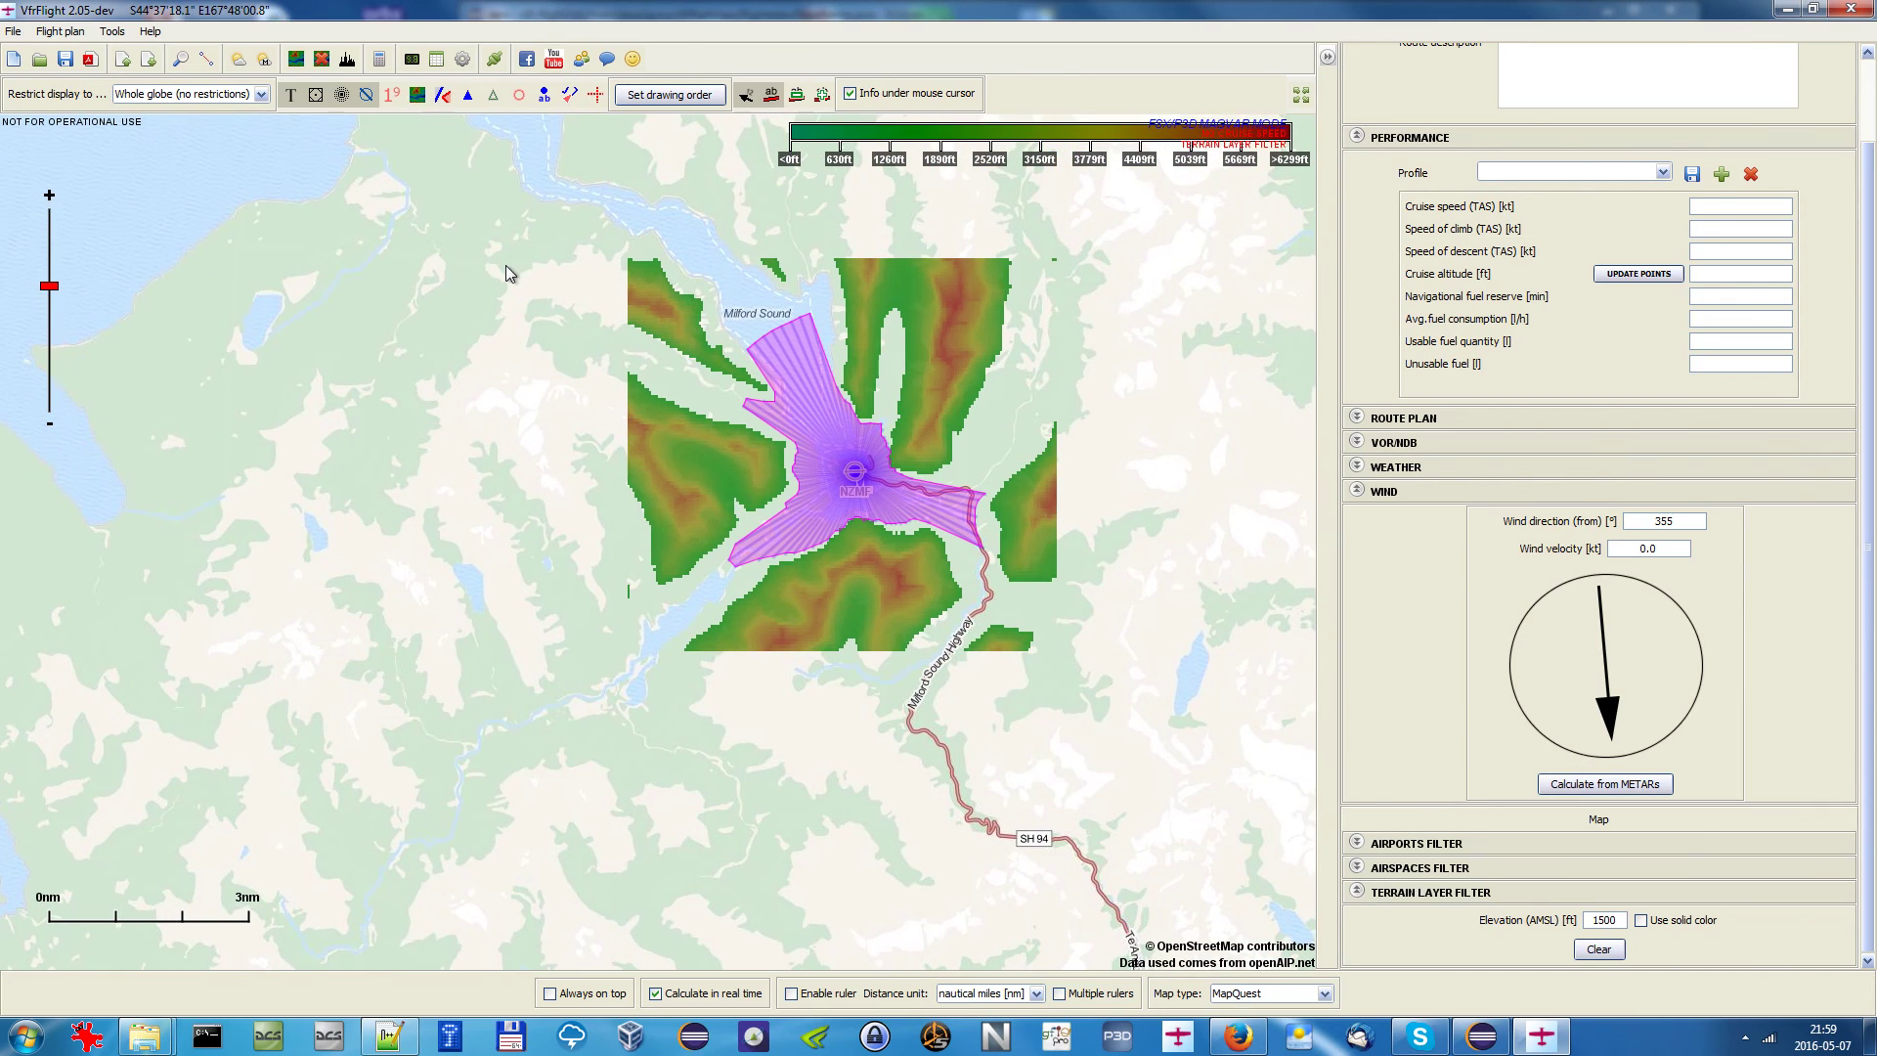